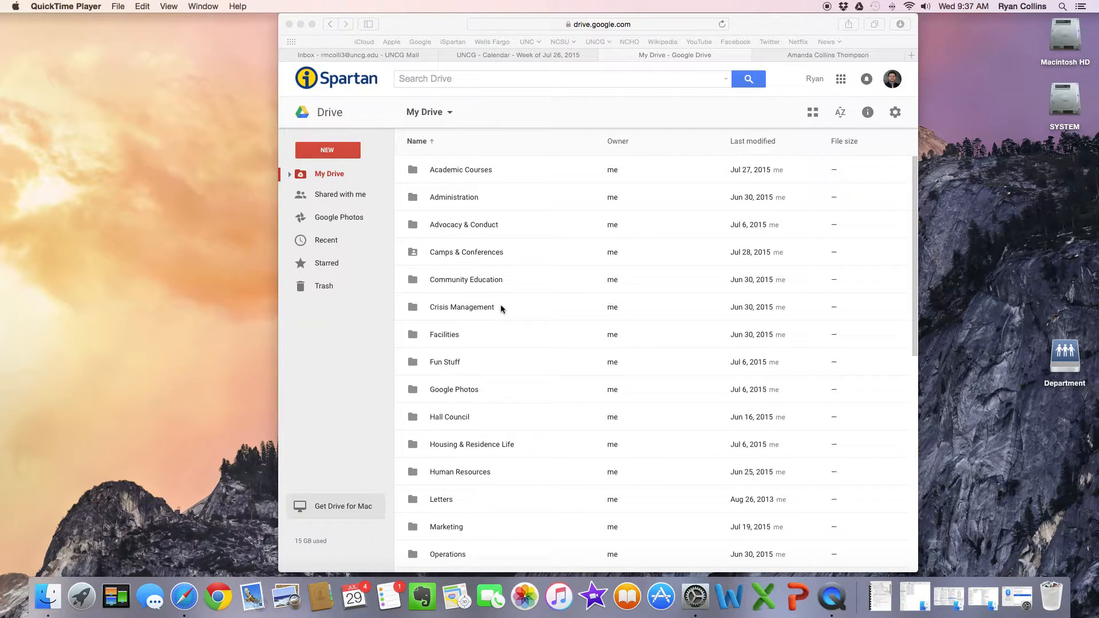
click(342, 151)
click(341, 154)
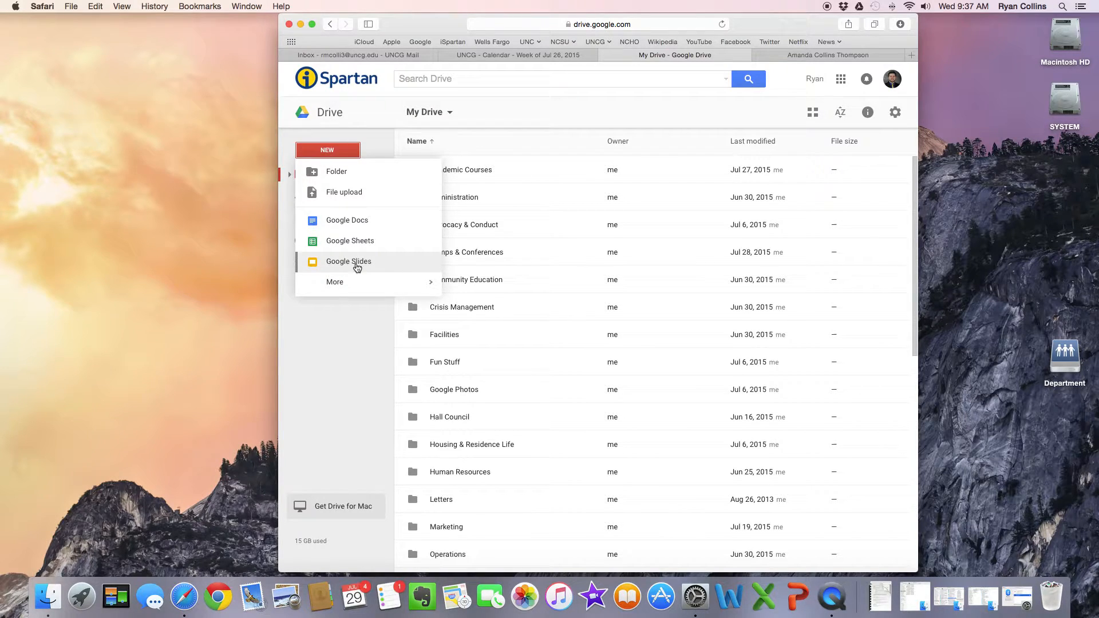
mouse_move(353, 287)
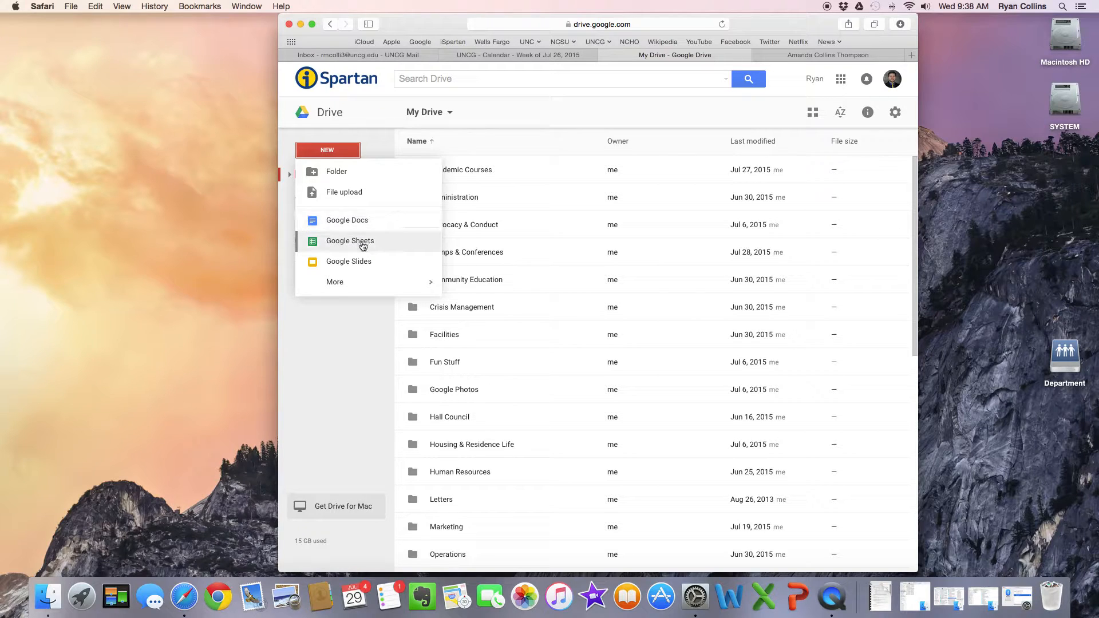
click(372, 147)
click(346, 150)
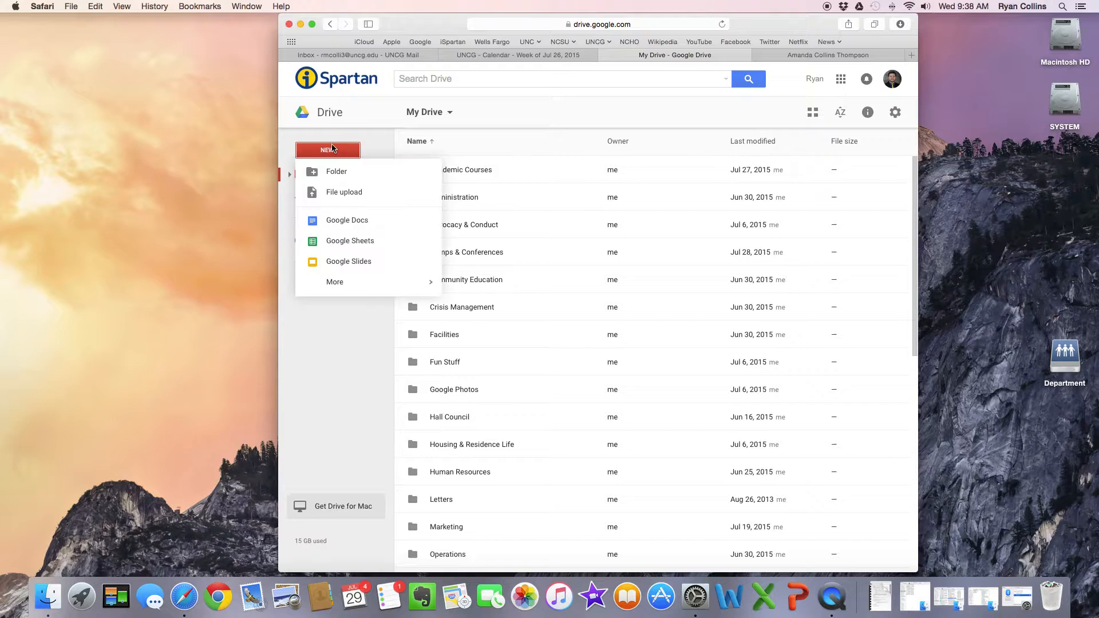
click(380, 148)
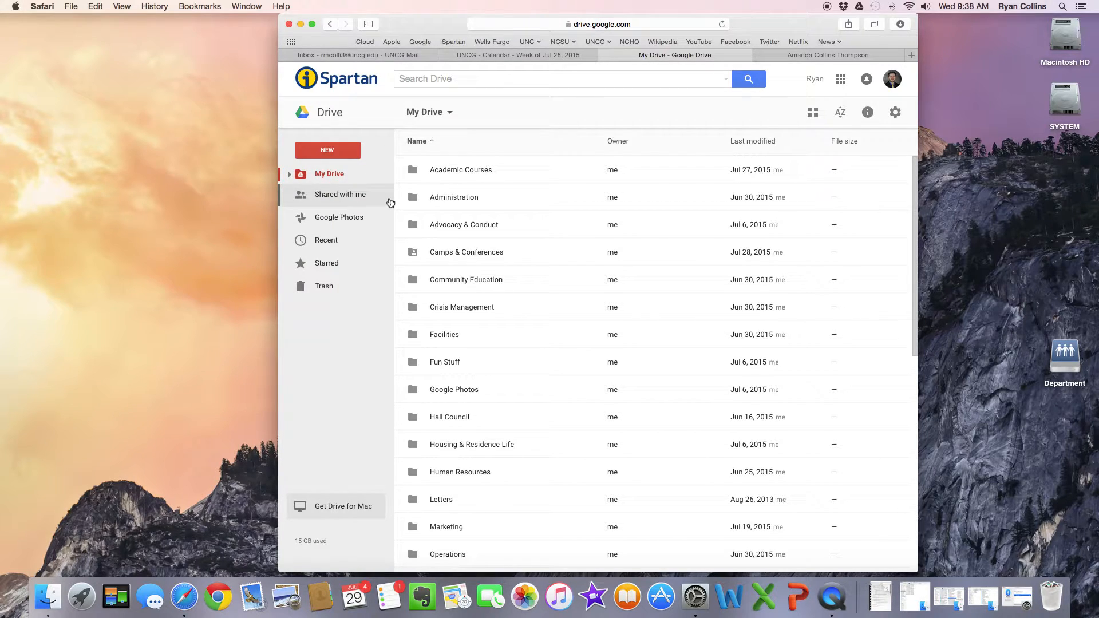
Step: Create a new Google Docs document in My Drive and name it Test Document
click(355, 154)
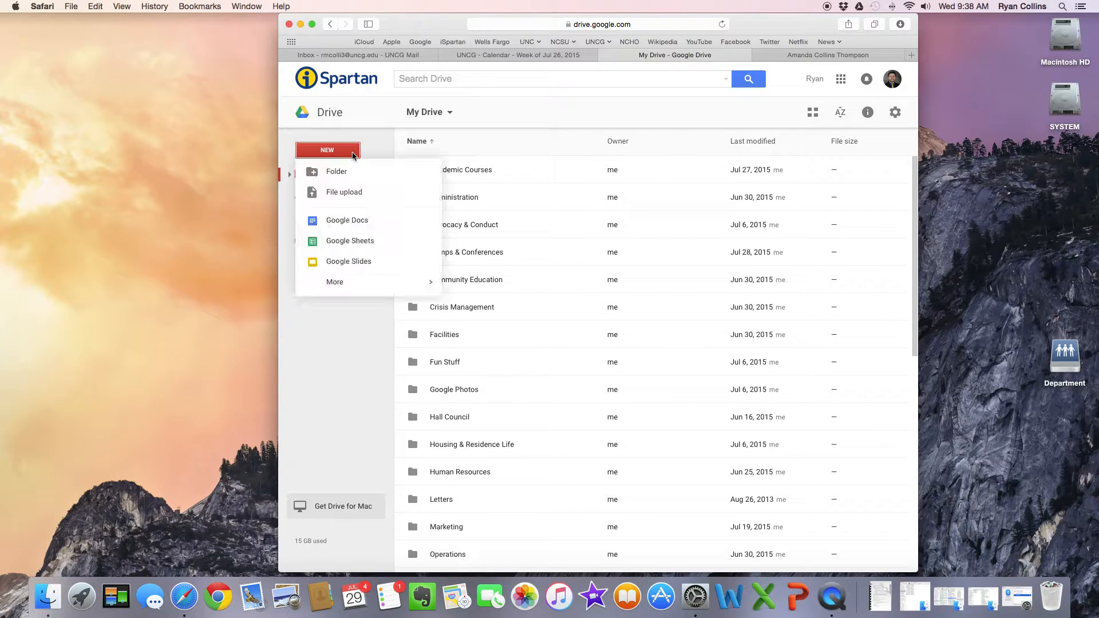
click(351, 223)
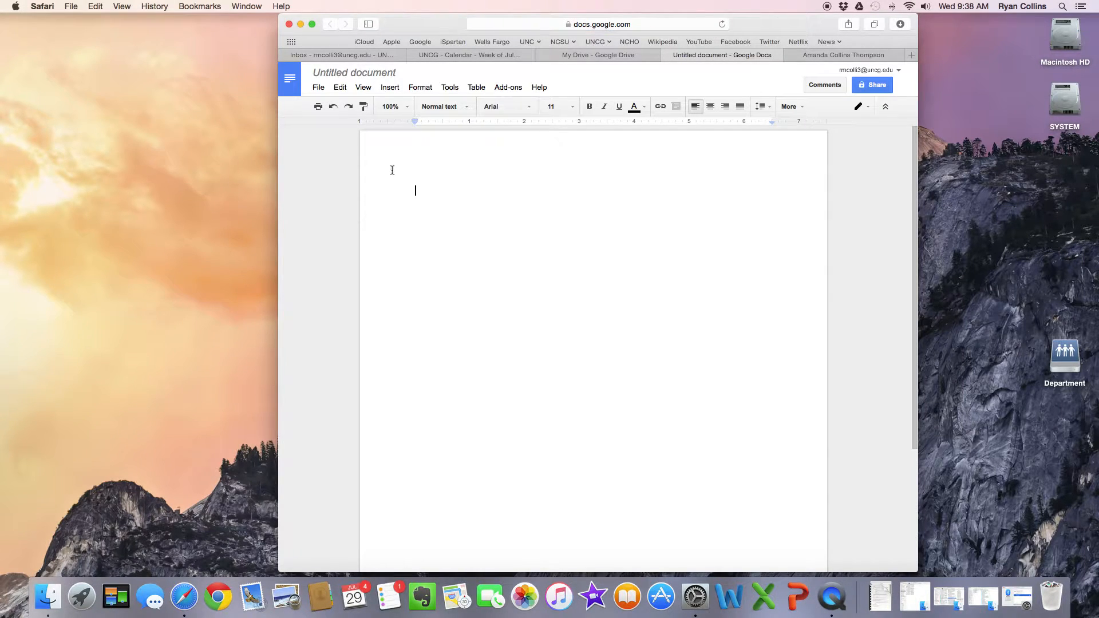
click(358, 75)
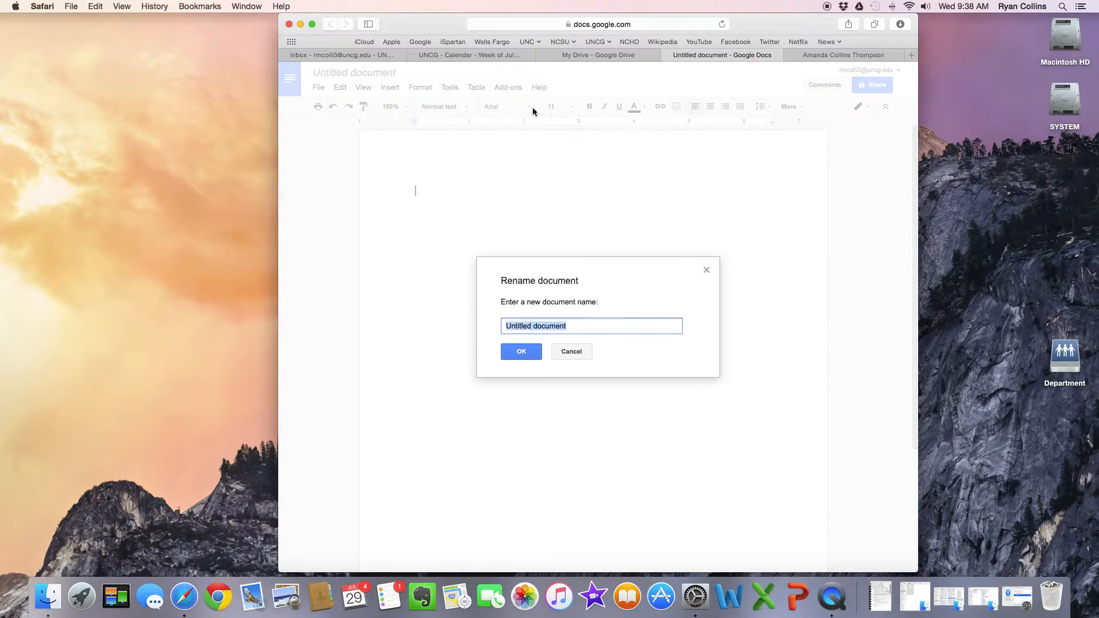
text(Tes)
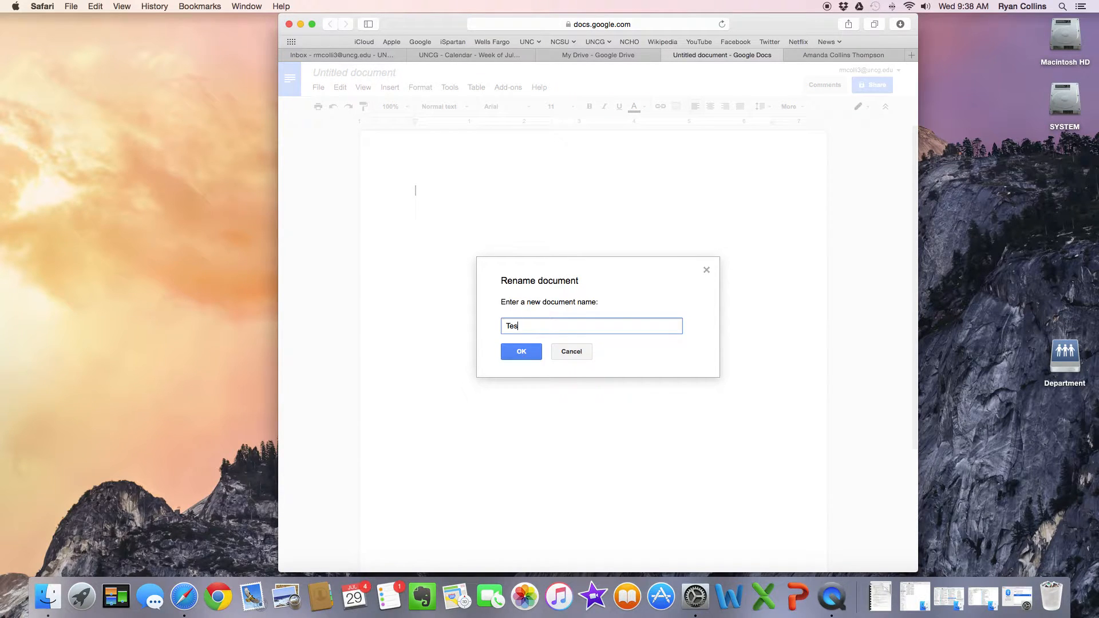
text(t Document)
key(Return)
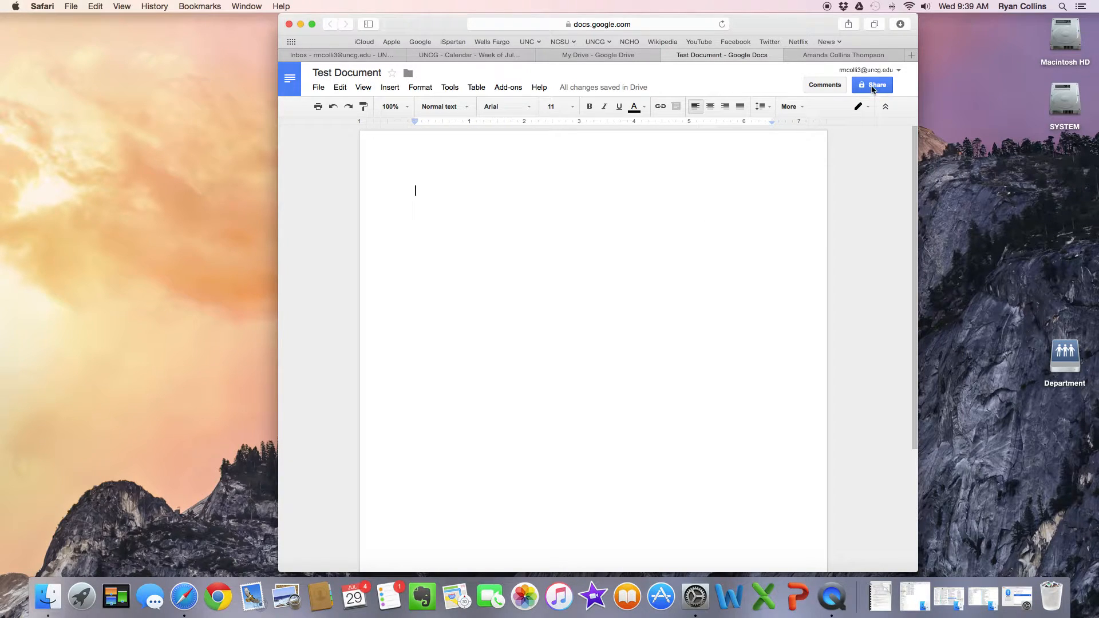
Step: Prepare a sharing invitation for a colleague on Test Document with Can edit permission and email notification enabled
click(873, 86)
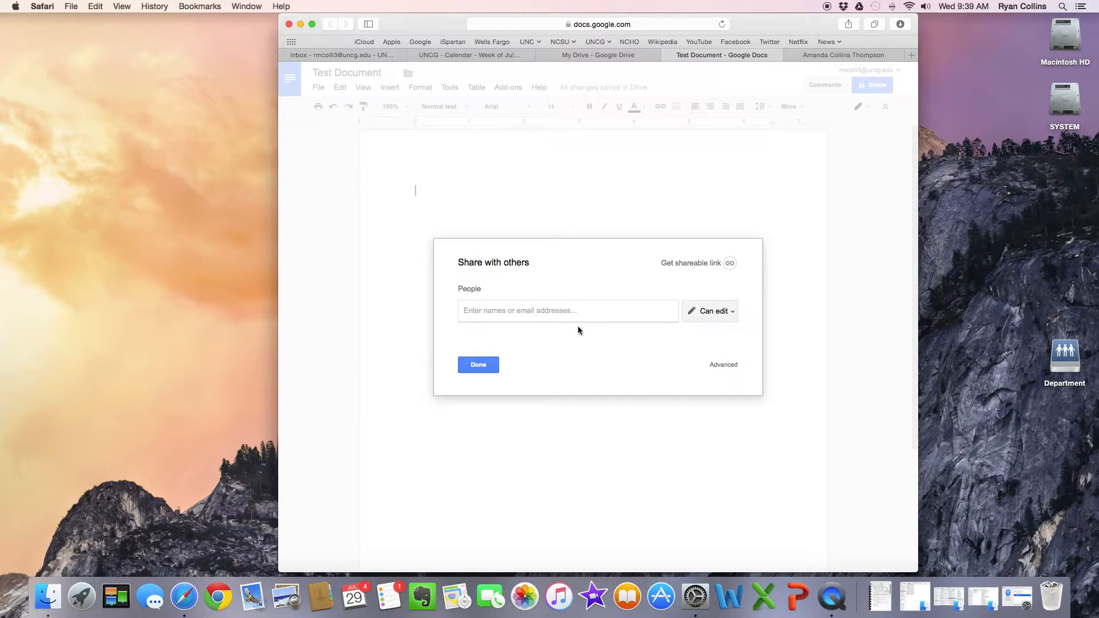
text(chri)
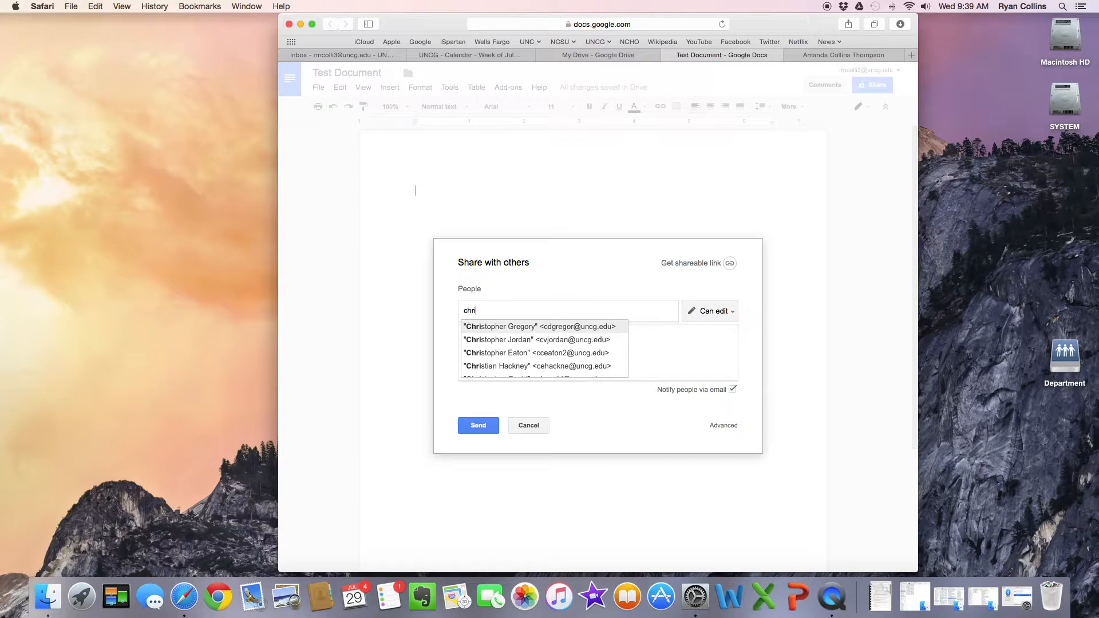
key(Return)
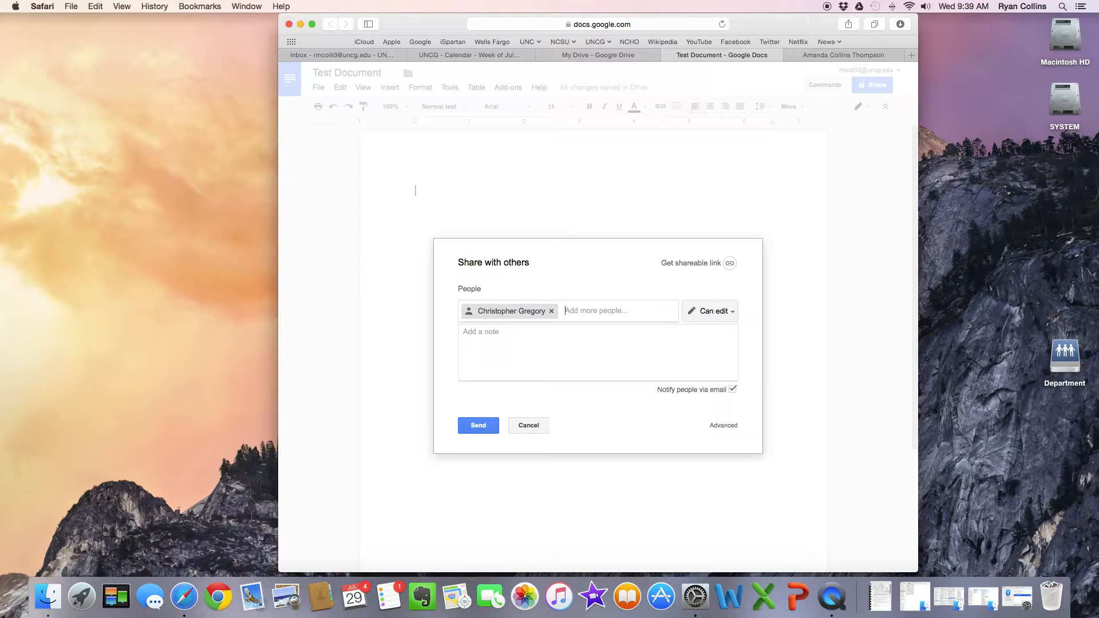
click(716, 310)
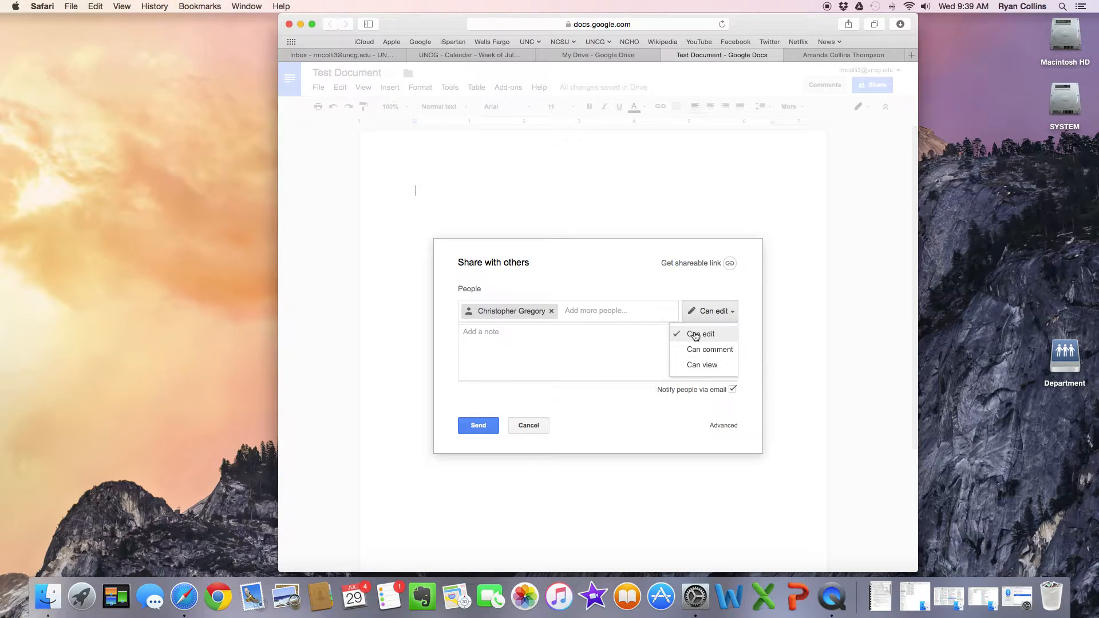
click(609, 272)
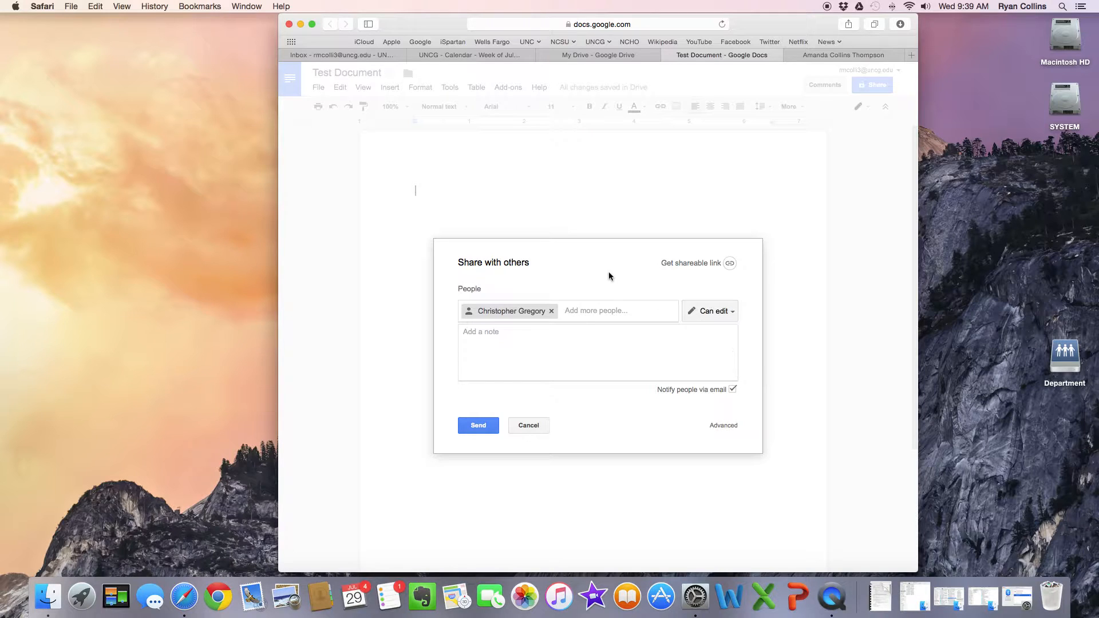
click(579, 352)
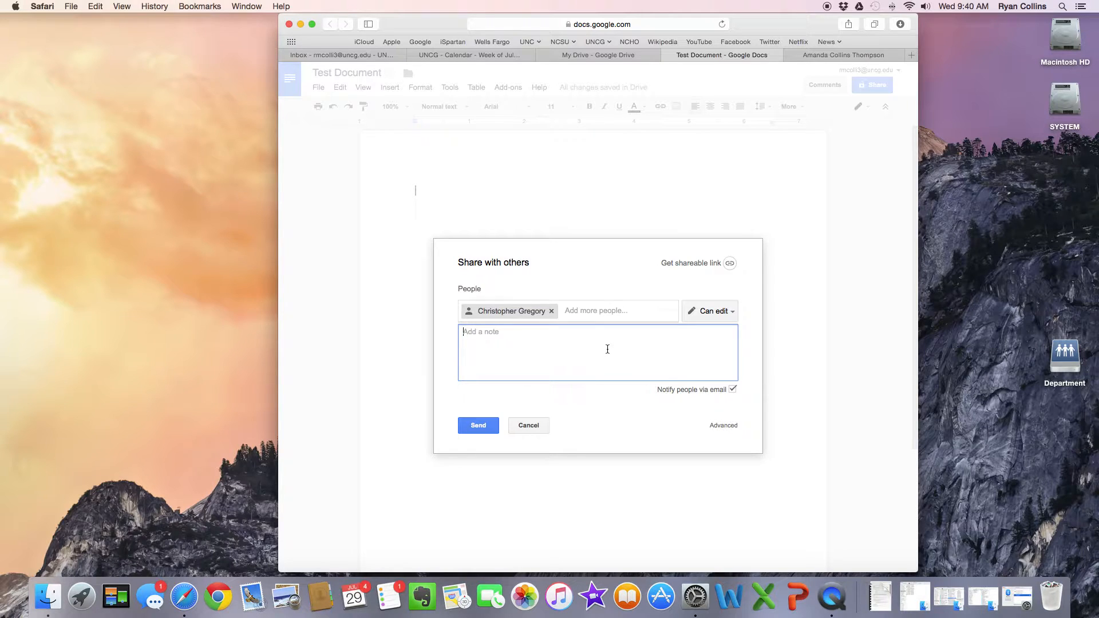
click(734, 393)
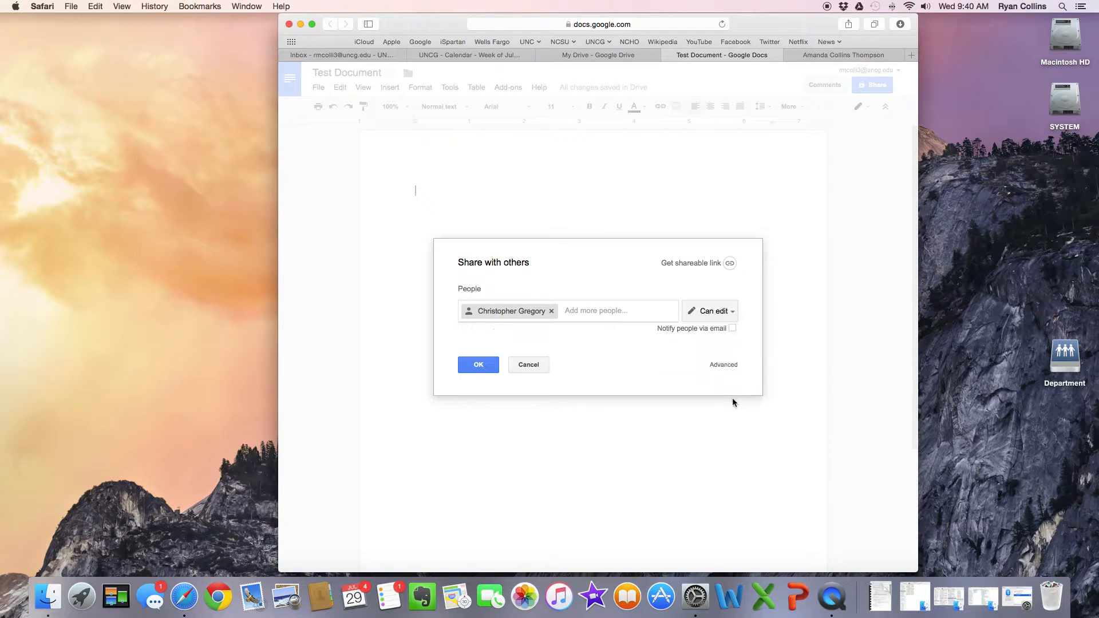
click(730, 330)
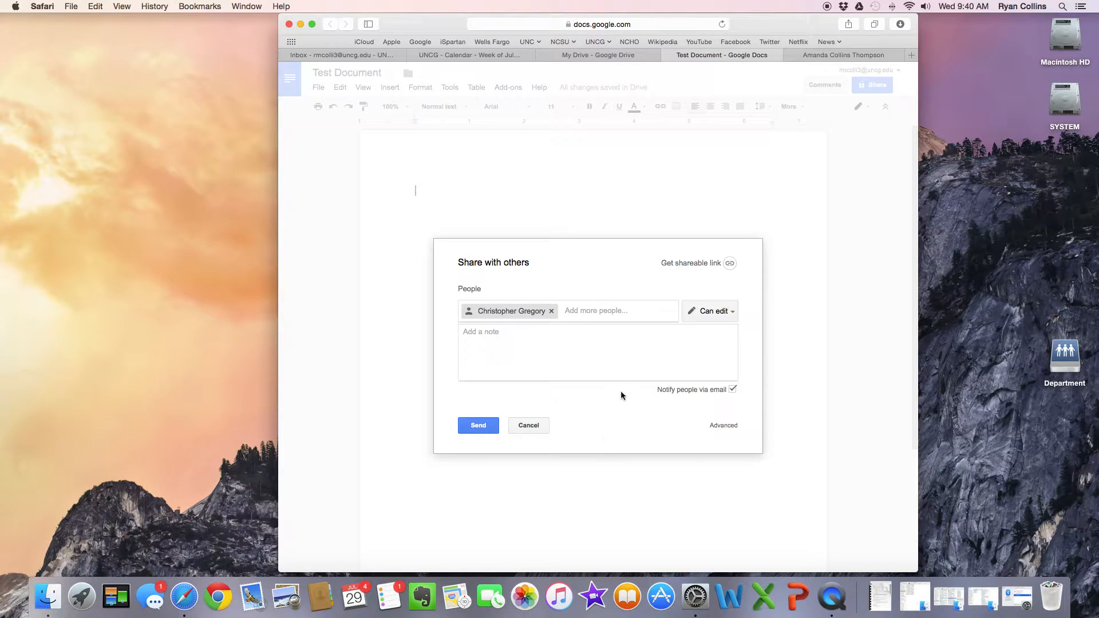
Step: Review the link sharing options in the advanced sharing settings and save with Off - Specific people selected
click(730, 427)
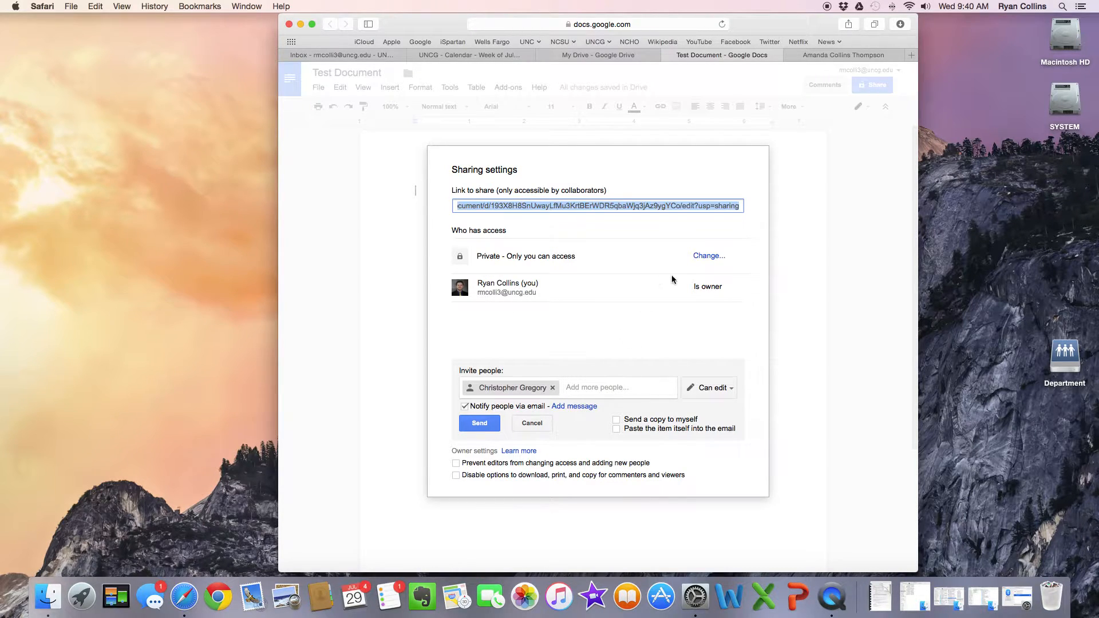
click(709, 256)
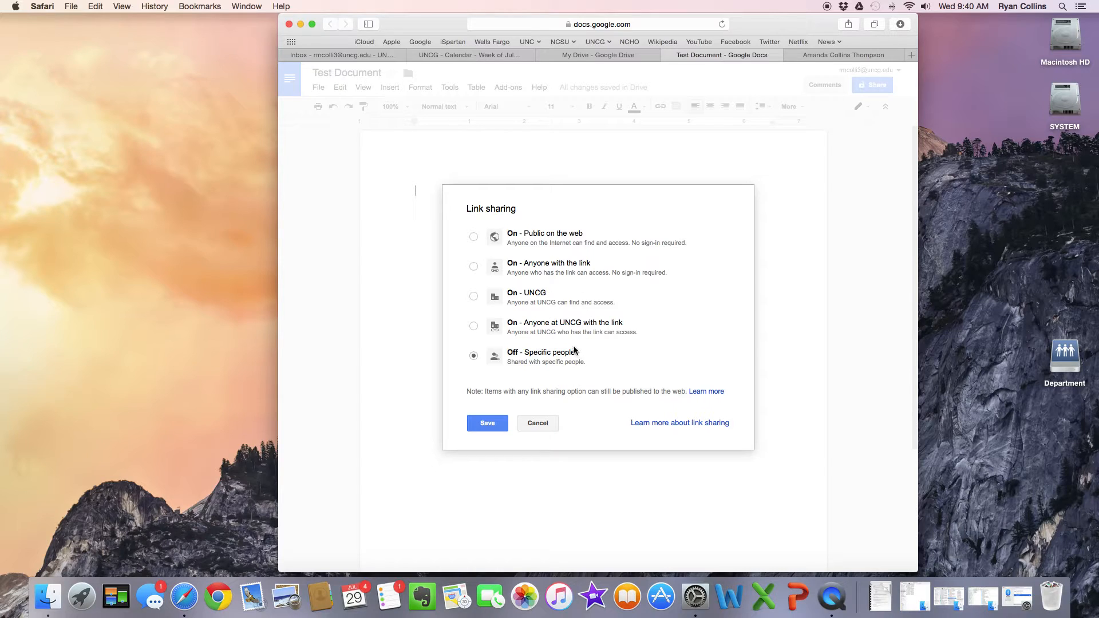
click(498, 425)
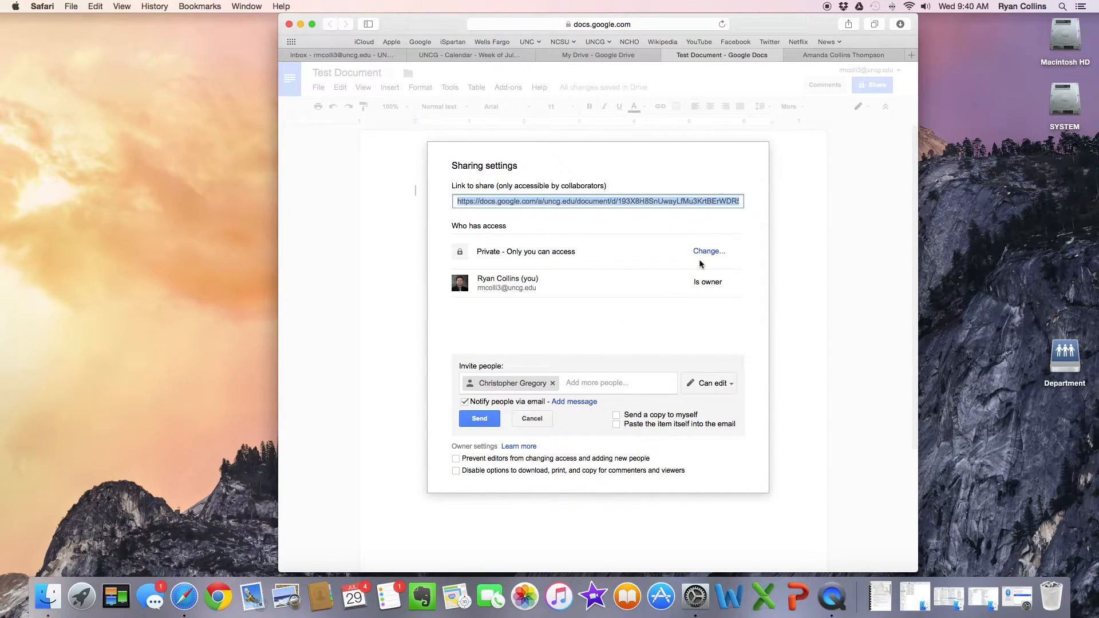
Step: Check the invitee's permission options, cancel the pending invitation and close the sharing settings
click(710, 383)
click(695, 357)
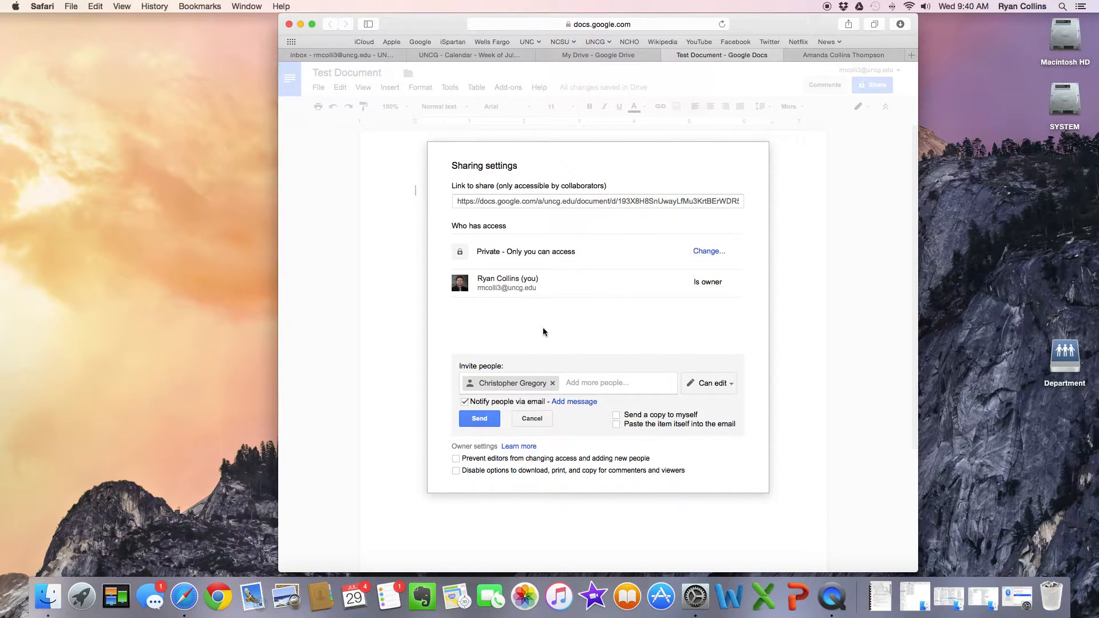
click(536, 419)
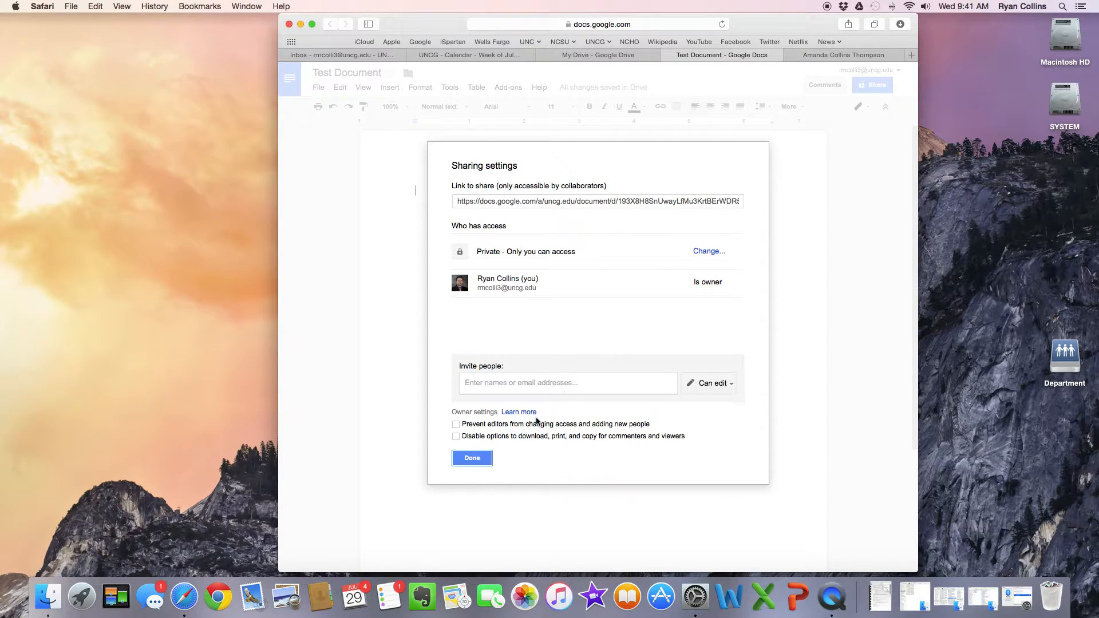
click(472, 458)
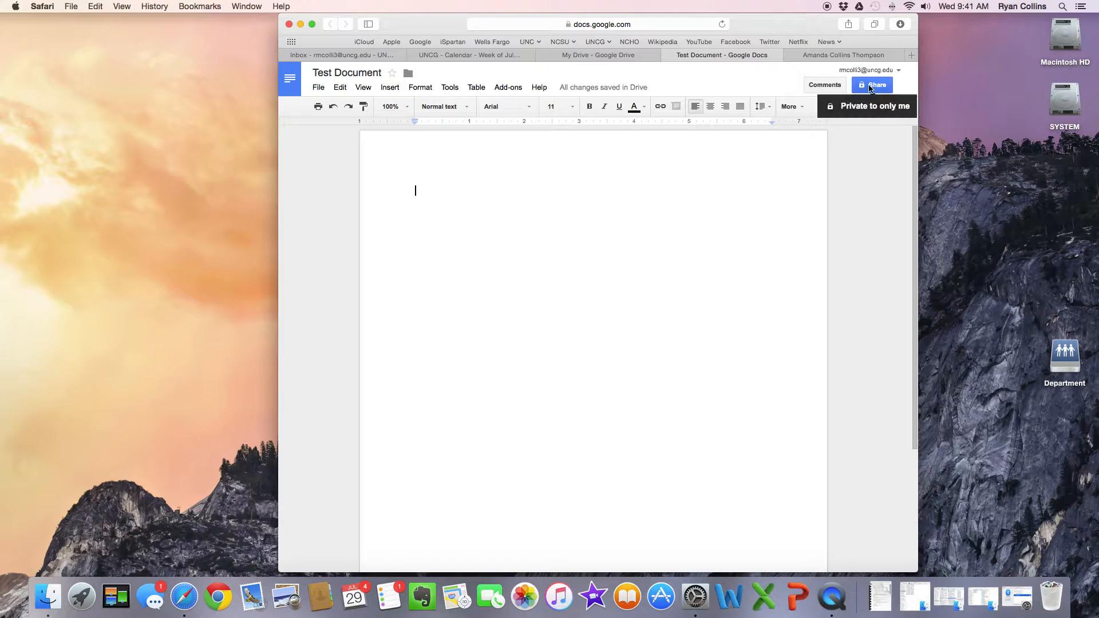
Step: View the advanced sharing settings of Test Document once more and close them
click(869, 88)
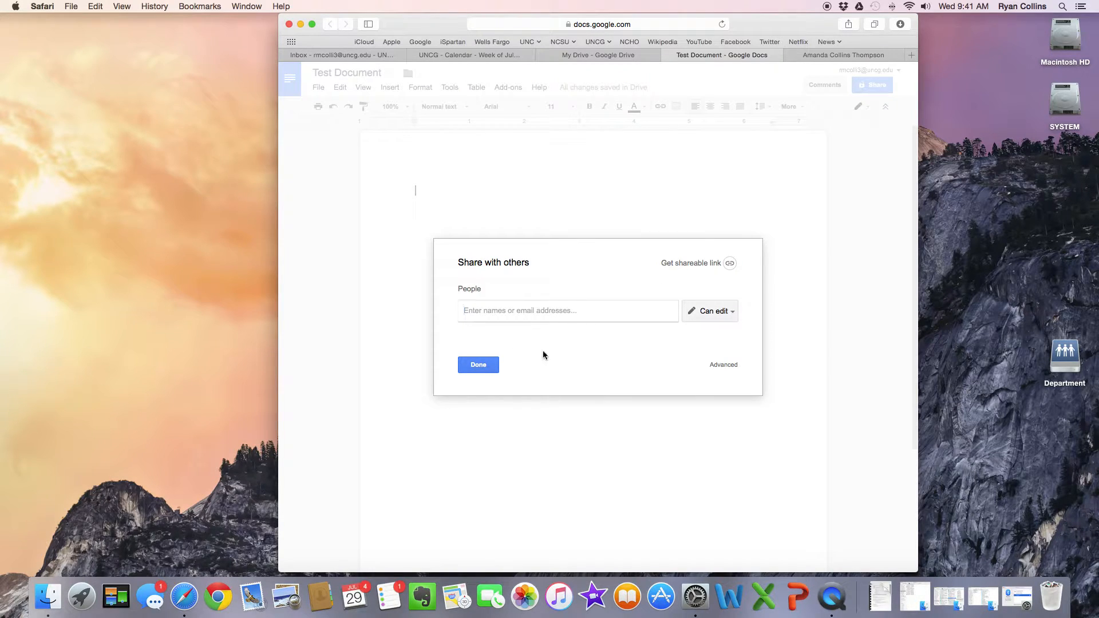
click(724, 365)
click(473, 463)
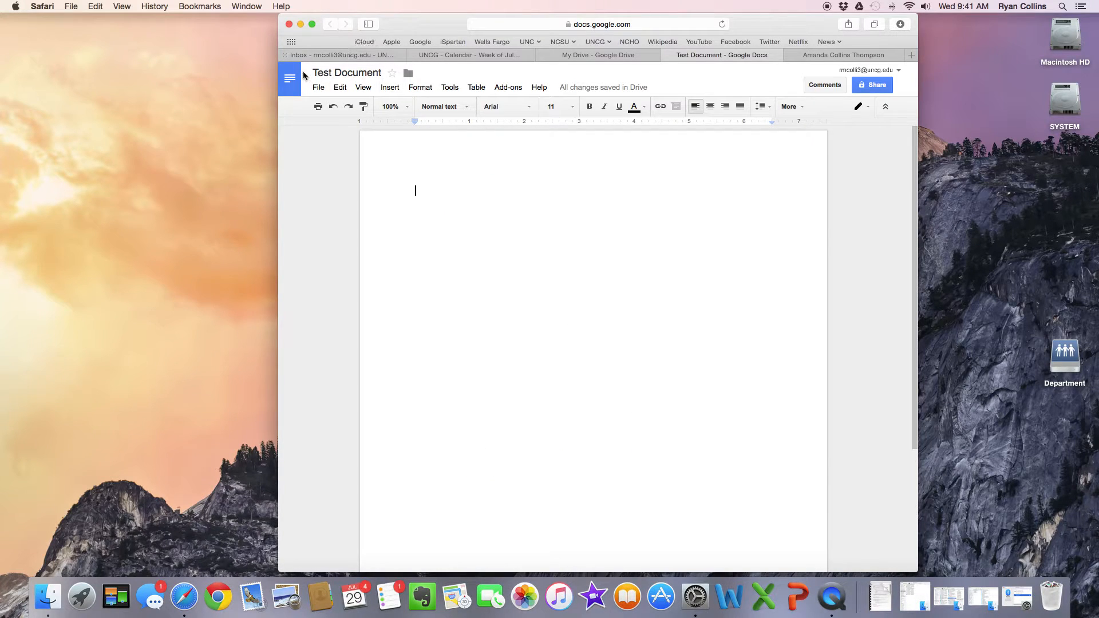
Step: Return to My Drive and upload the file Recognition Dates.docx from the NRHH 15-16 folder
click(626, 57)
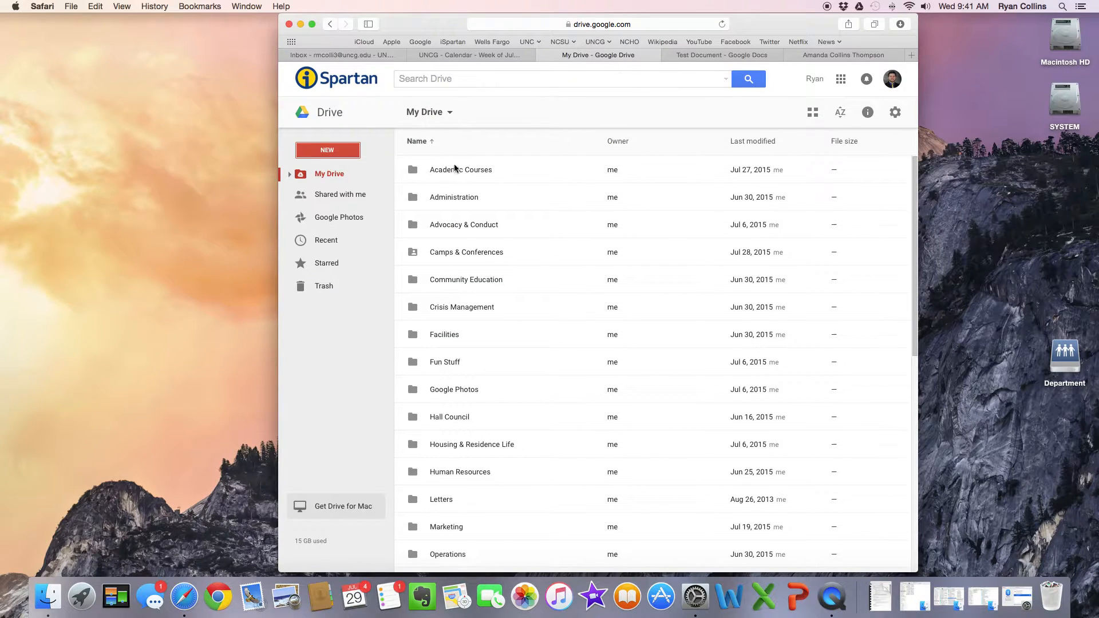
click(331, 152)
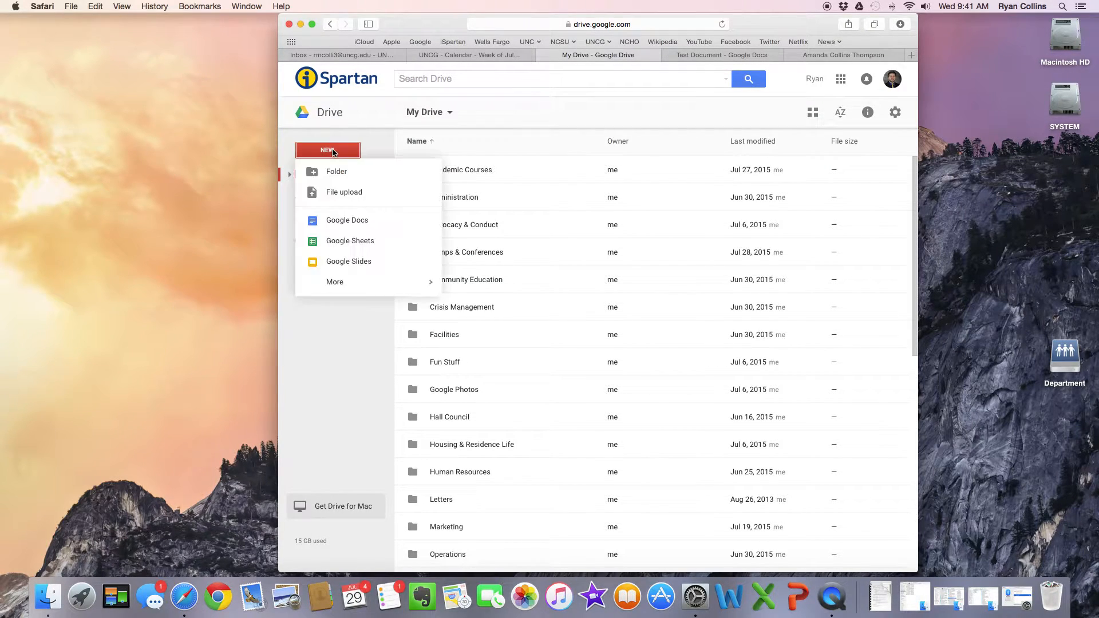
click(335, 193)
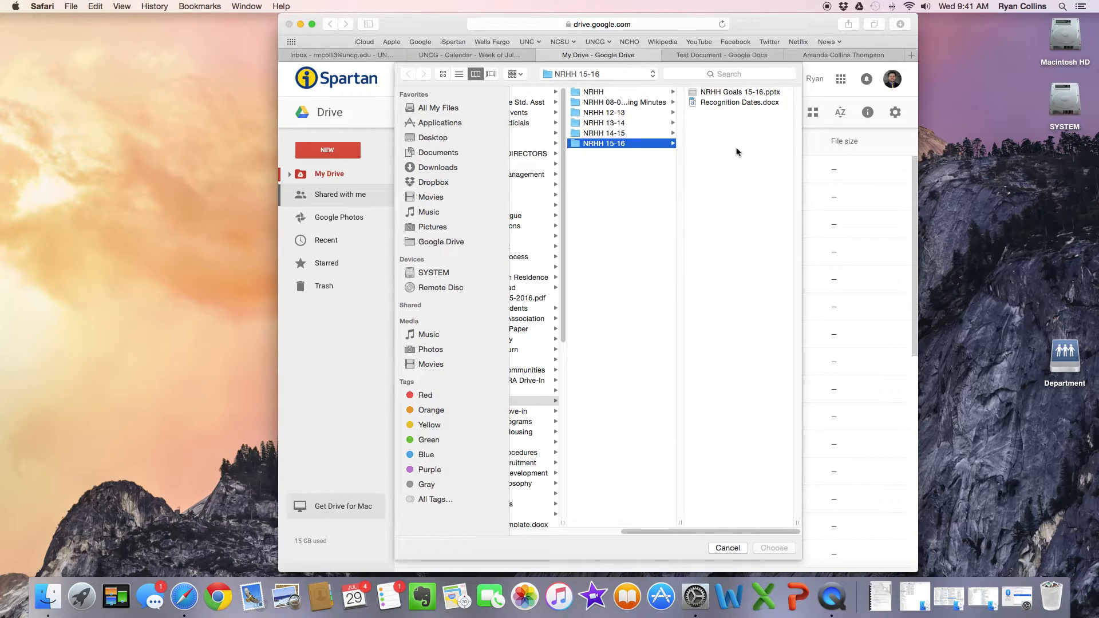
click(747, 101)
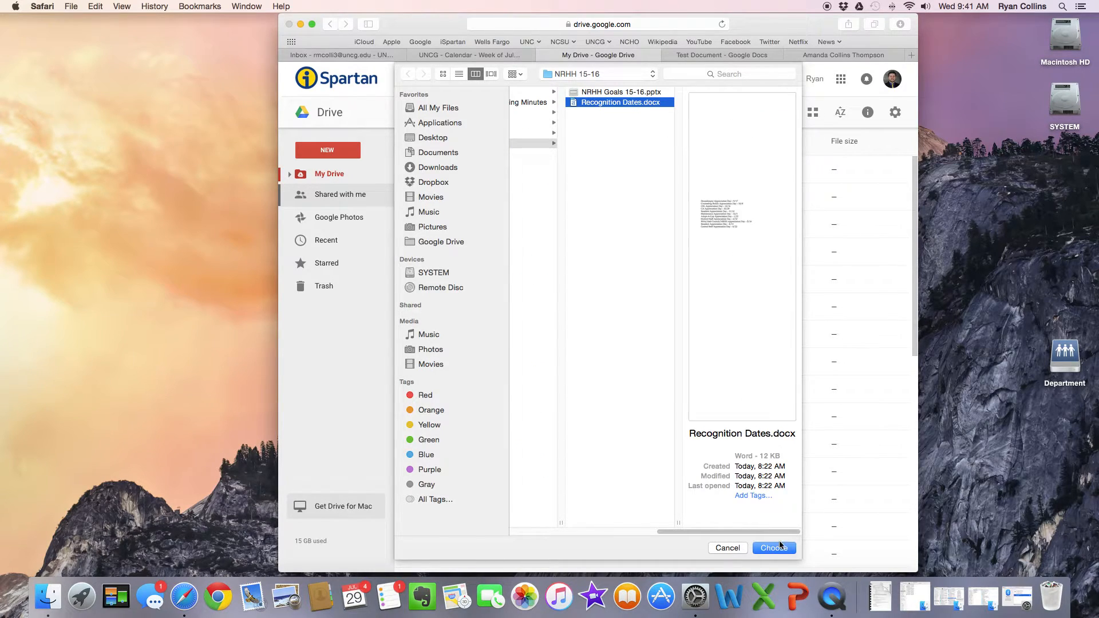
click(779, 547)
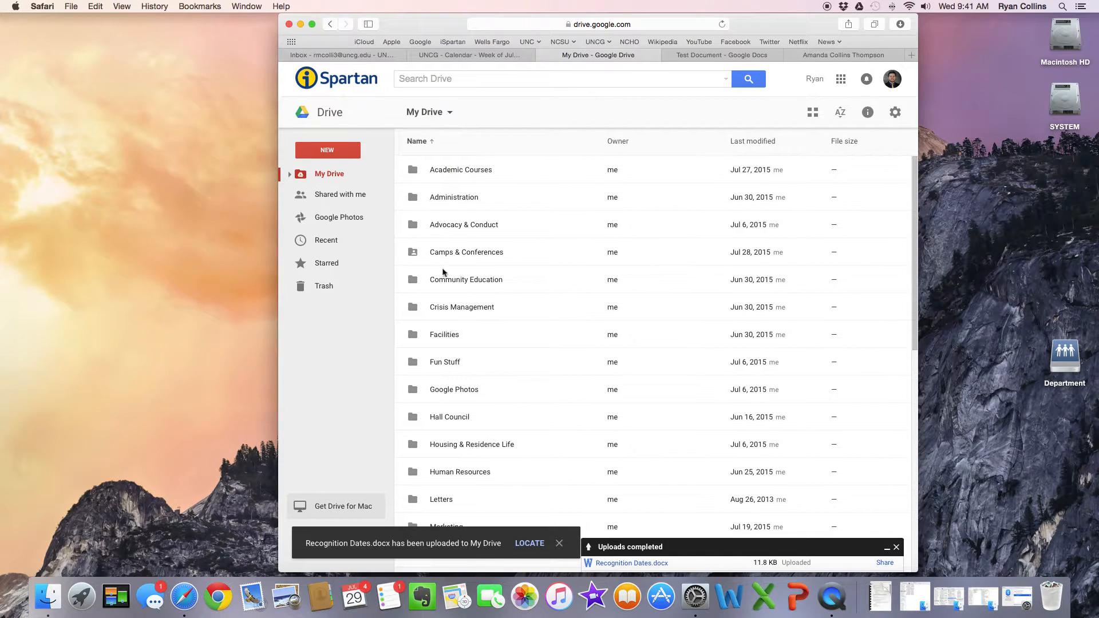
Step: Dismiss the upload notice and look through the My Drive list for the uploaded Recognition Dates.docx
scroll(595, 356, down, 10)
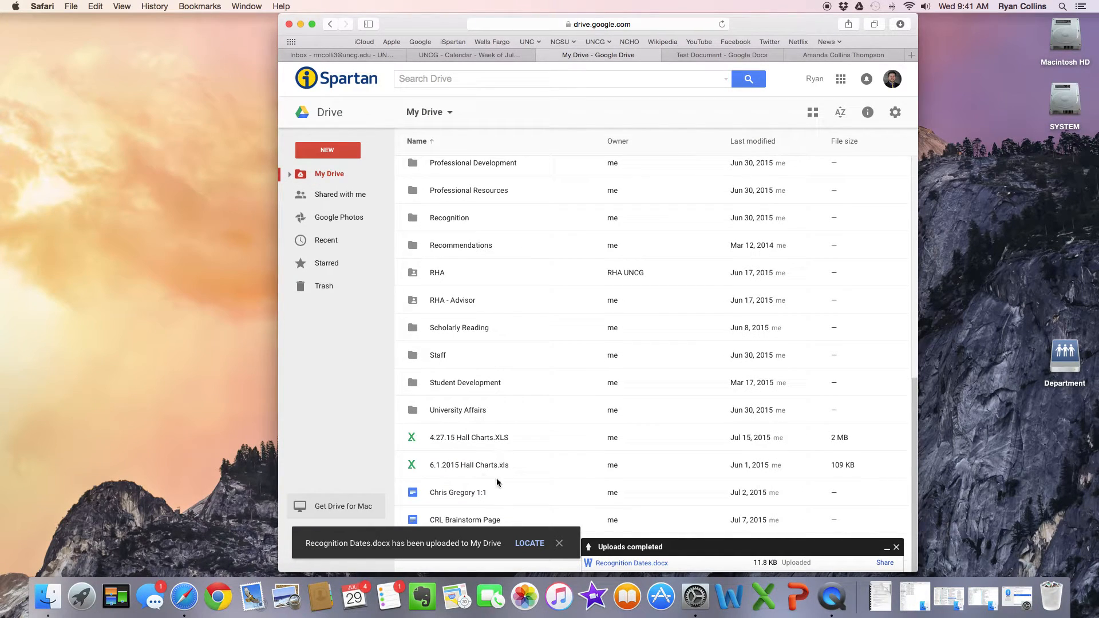
click(560, 543)
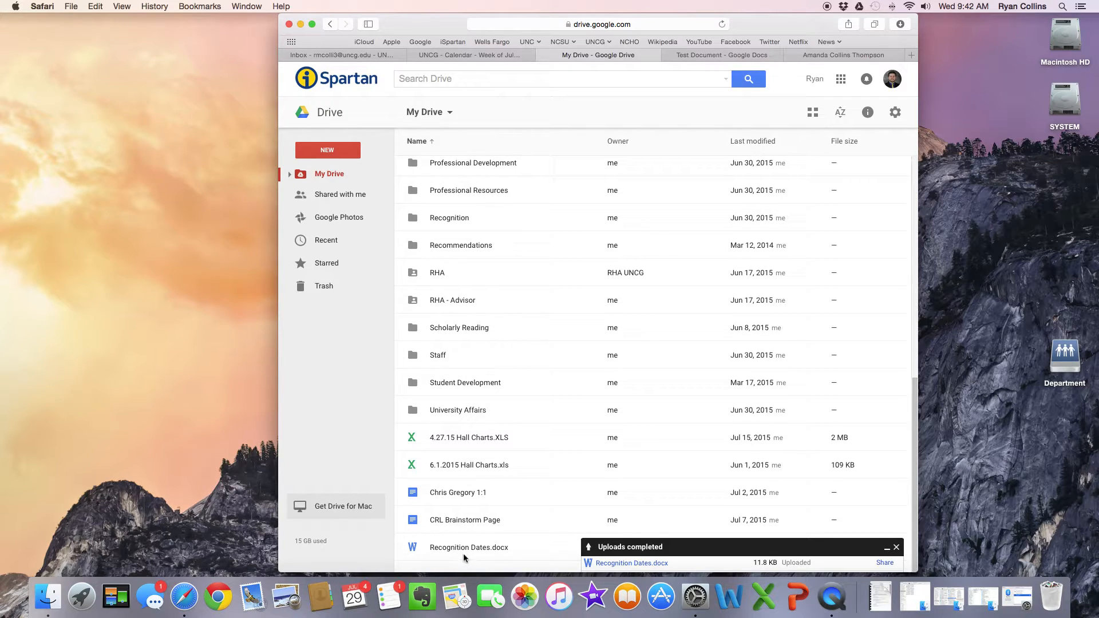
scroll(492, 449, up, 10)
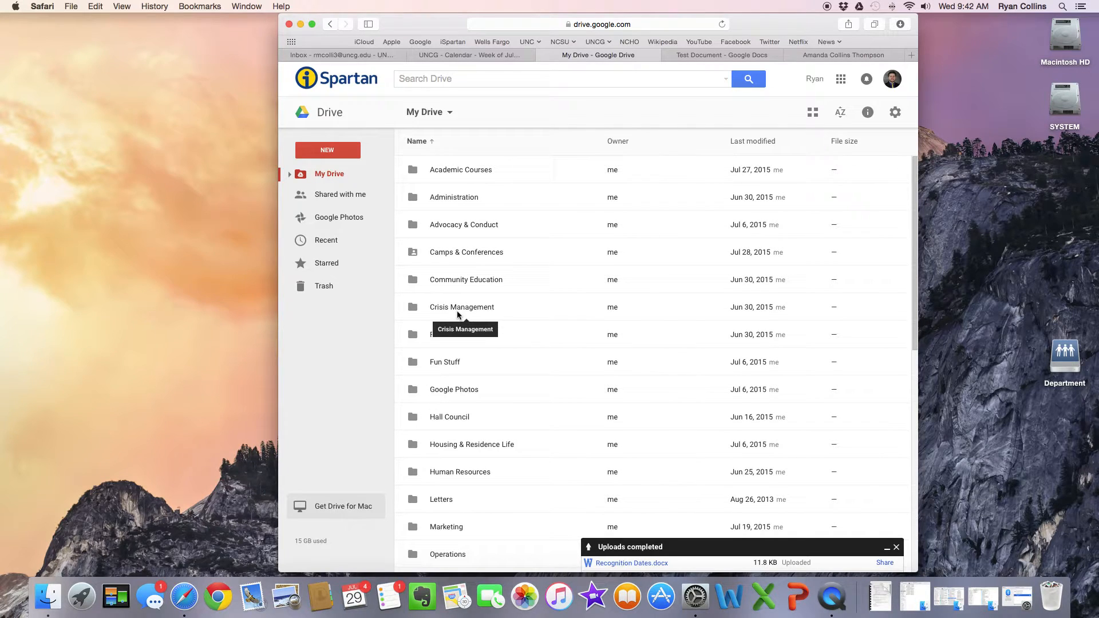
scroll(457, 321, down, 5)
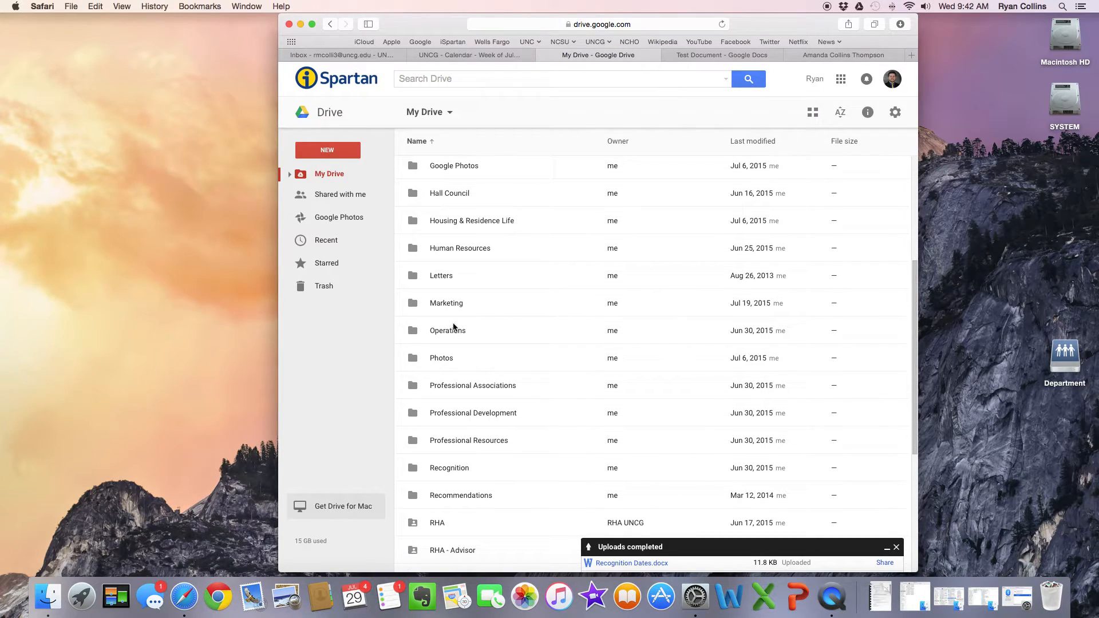
scroll(462, 313, down, 3)
scroll(463, 312, down, 3)
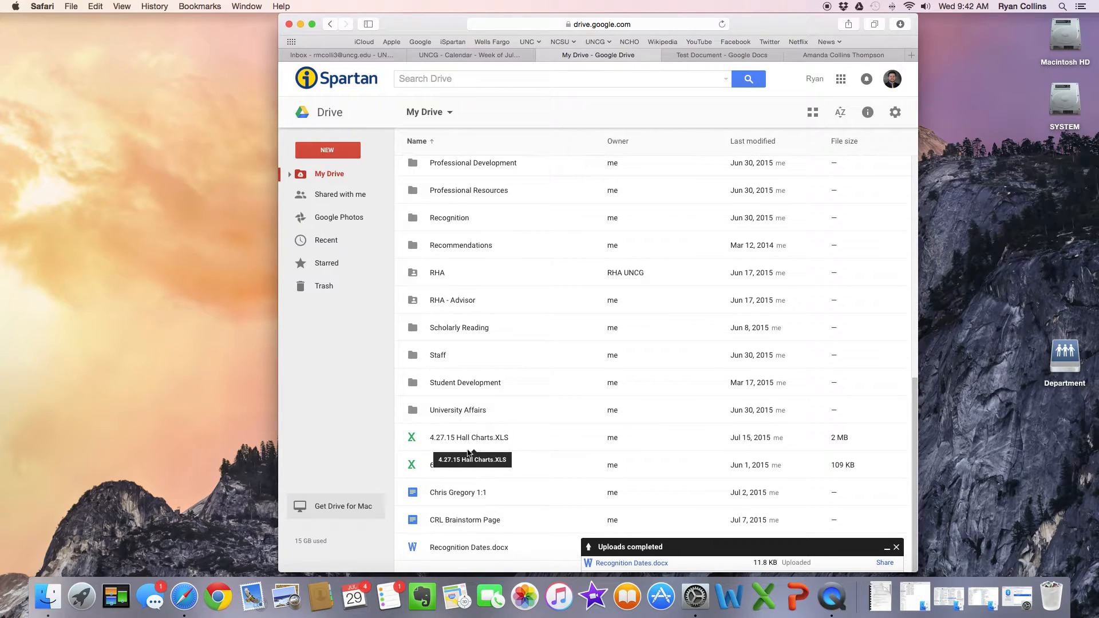
Step: Open the Drive settings to view the general options, including the conversion of uploaded files, and close them
scroll(468, 453, up, 10)
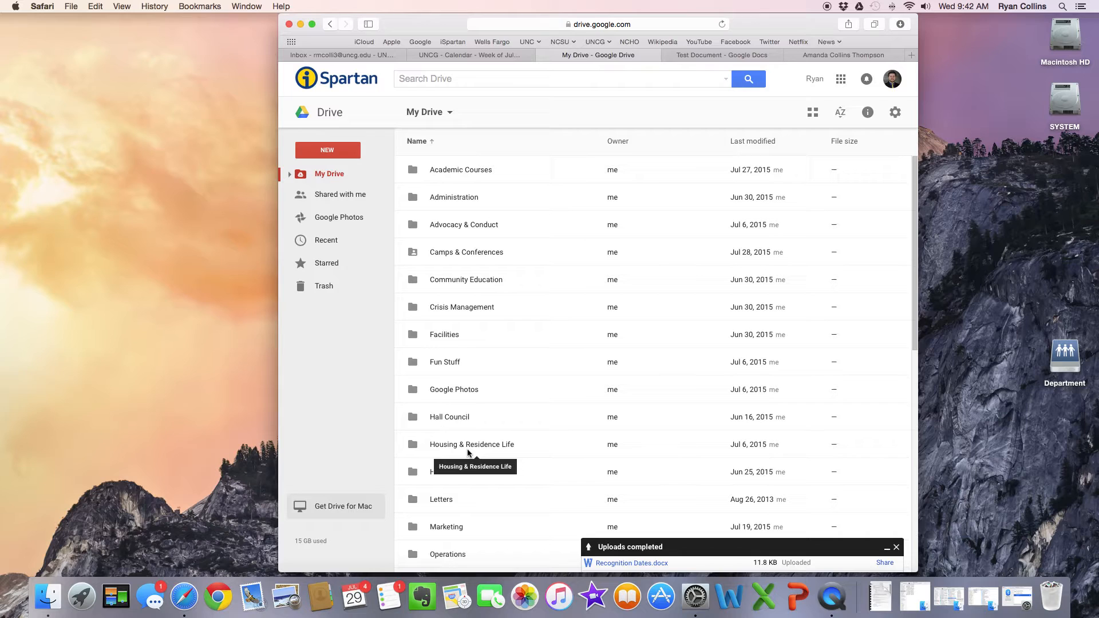
scroll(468, 453, down, 15)
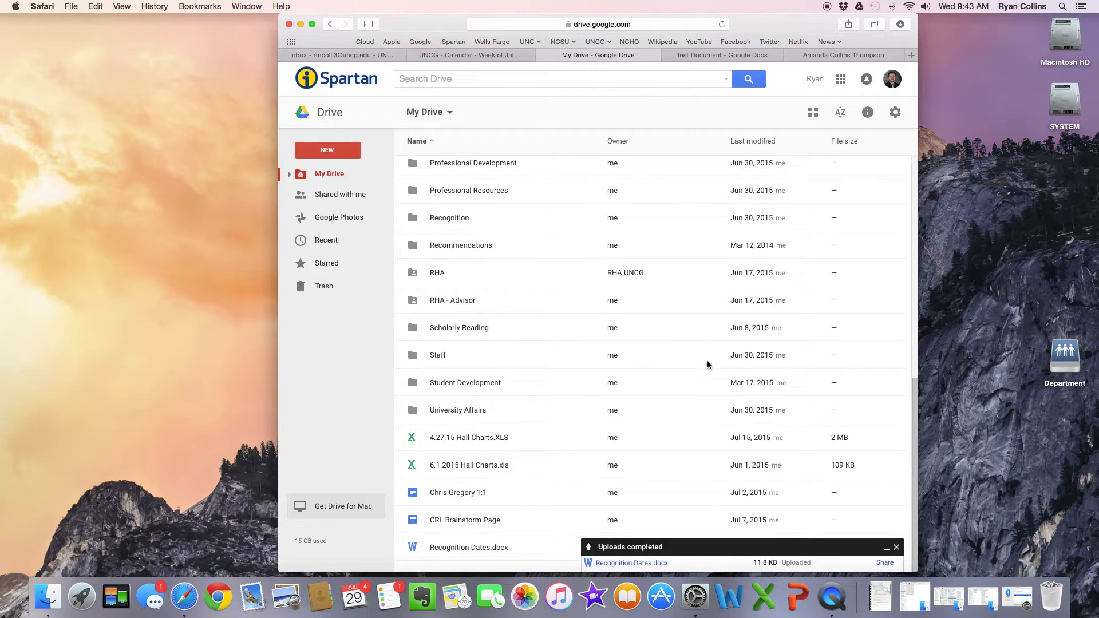
click(896, 113)
click(873, 138)
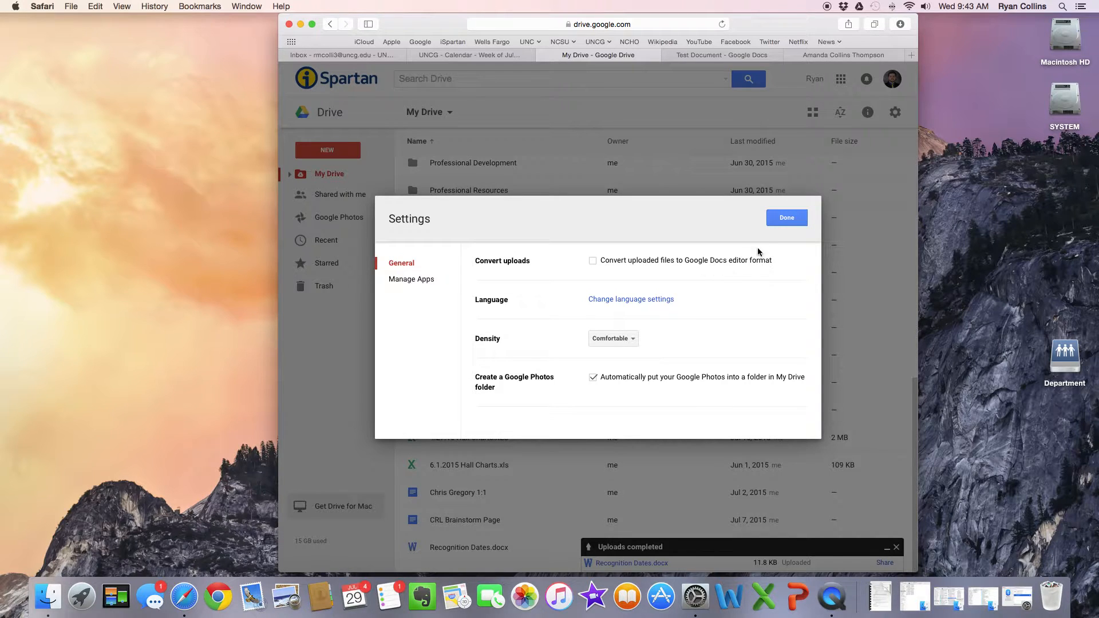
click(783, 218)
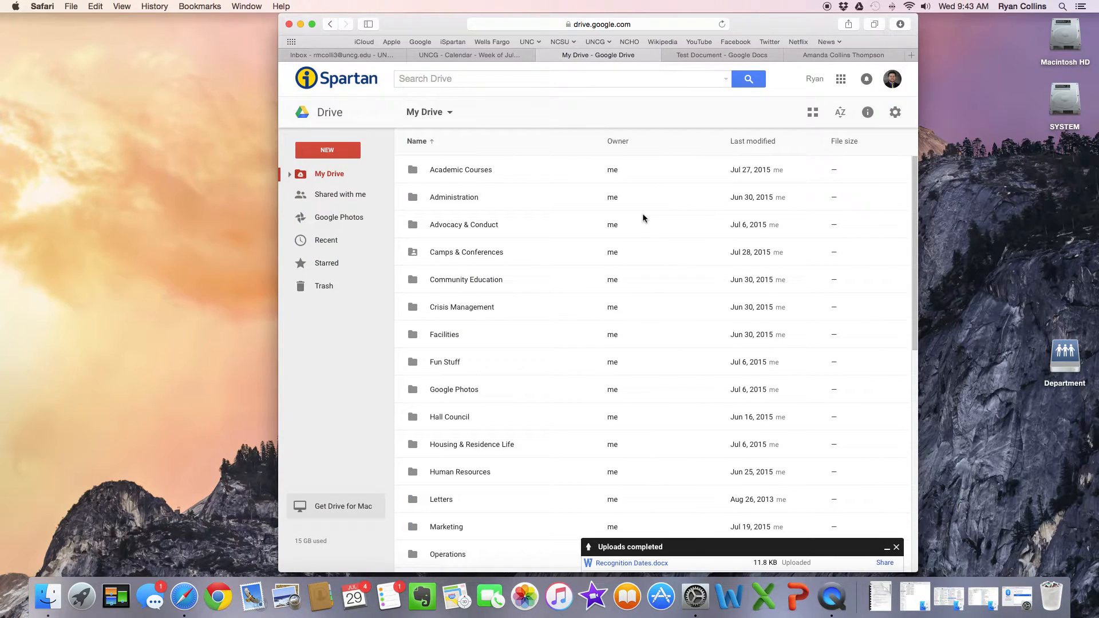
Step: Look through the whole My Drive list, from the folders down to the uploaded Recognition Dates.docx
scroll(559, 330, down, 10)
scroll(561, 329, down, 4)
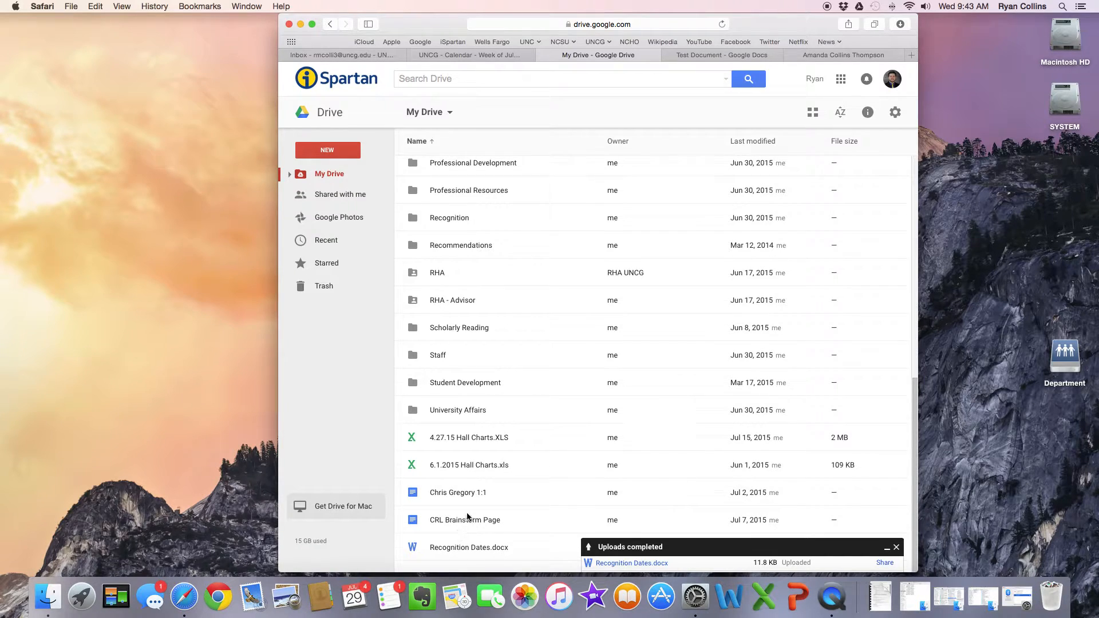
scroll(467, 517, up, 10)
scroll(468, 517, down, 10)
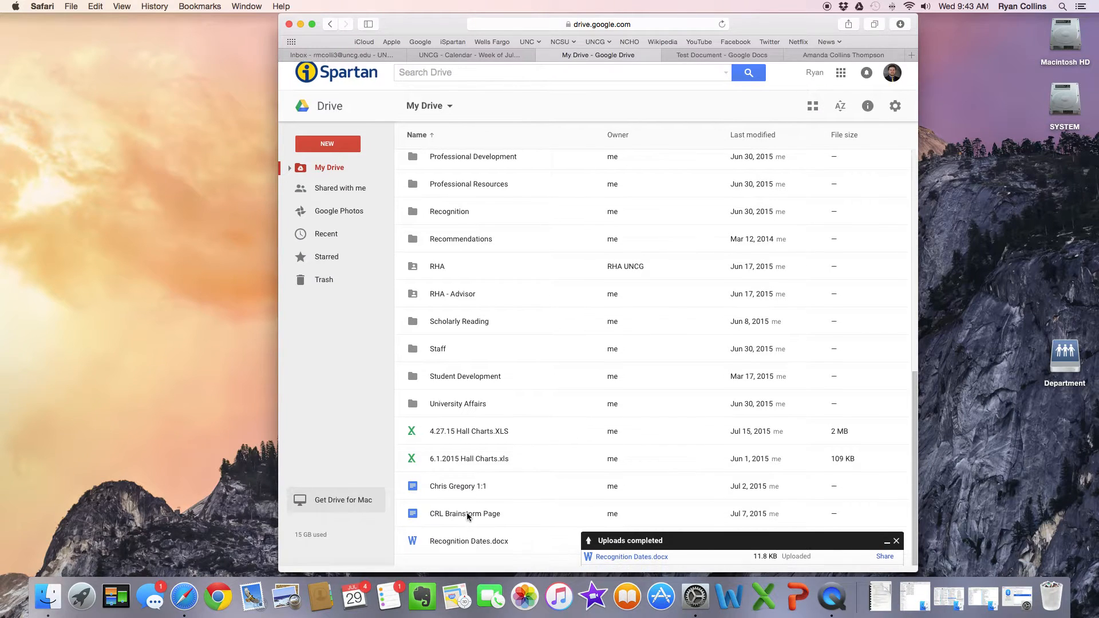
scroll(435, 352, up, 10)
scroll(434, 356, down, 10)
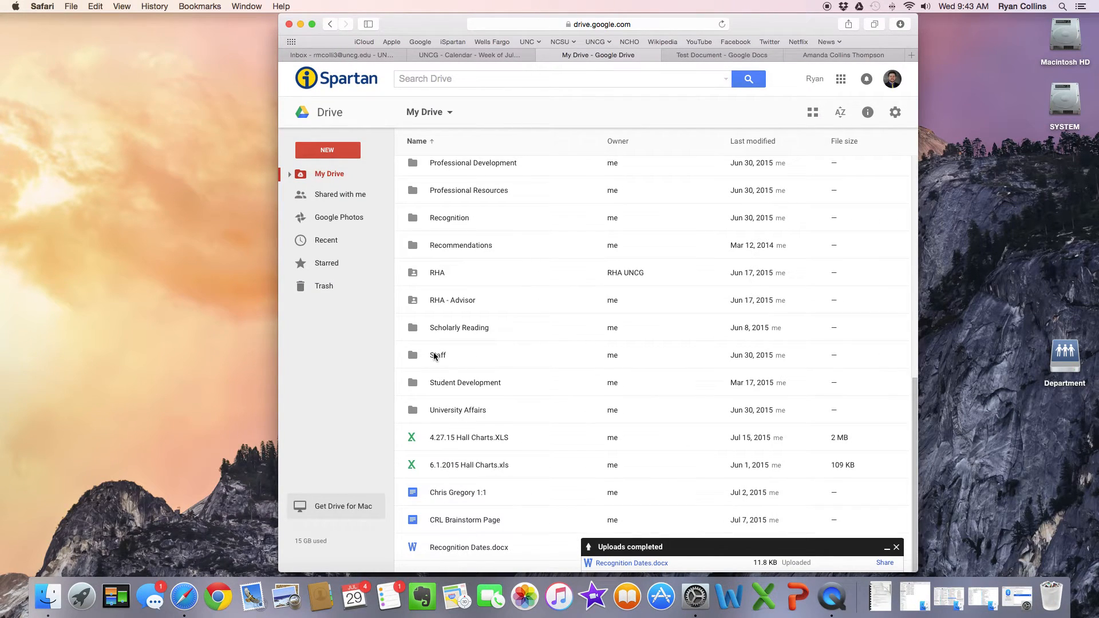
scroll(433, 356, up, 10)
click(449, 78)
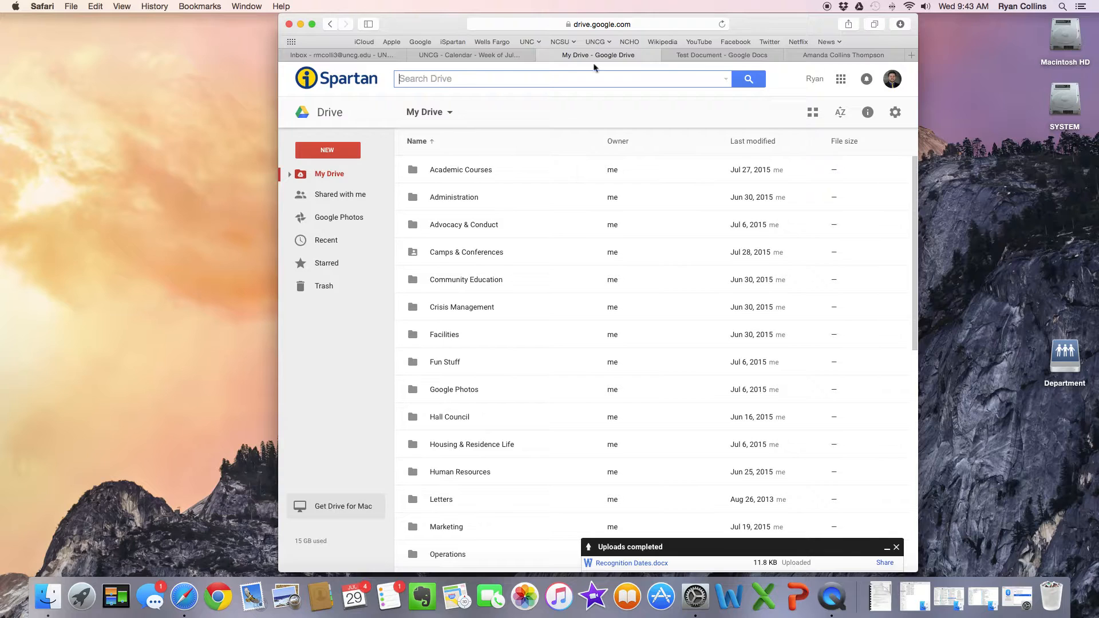
Step: Switch to Test Document and view the file formats offered for downloading it
click(668, 55)
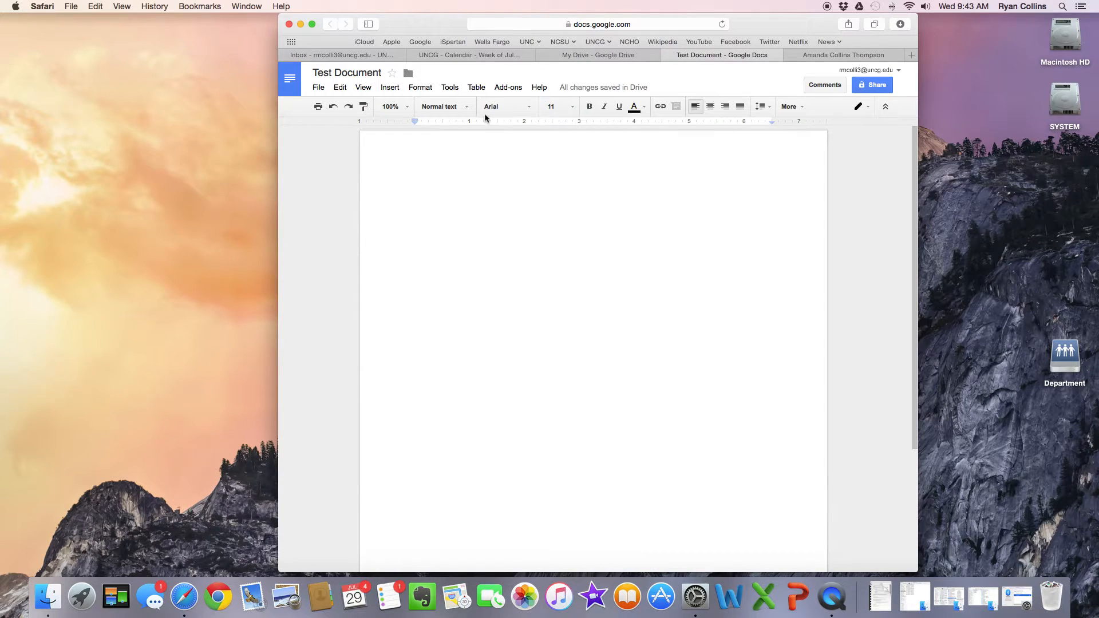
click(318, 88)
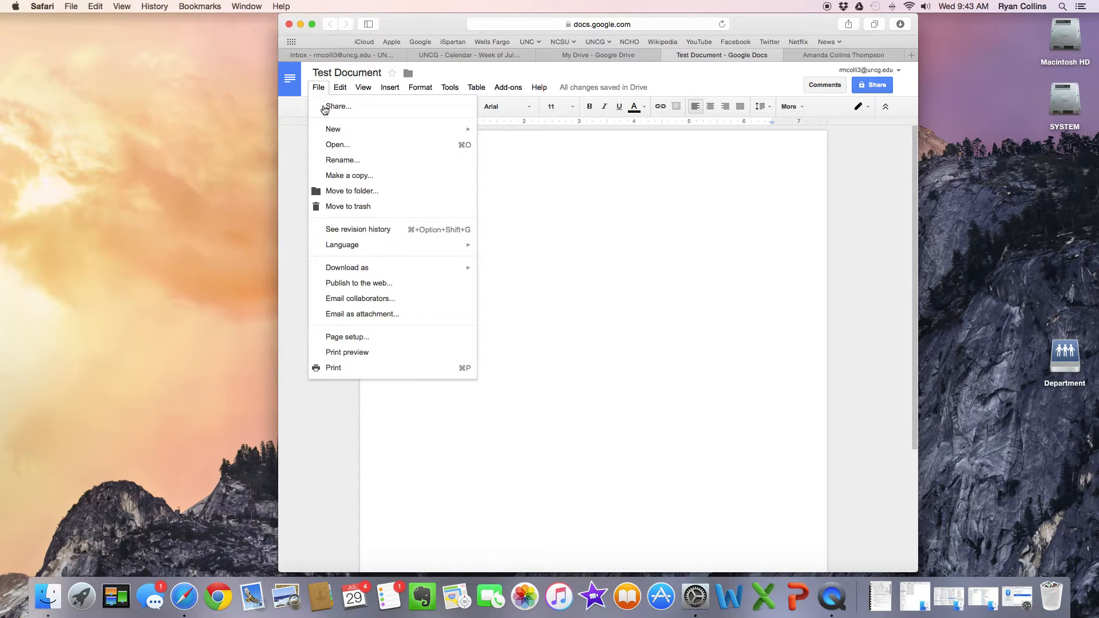
mouse_move(422, 275)
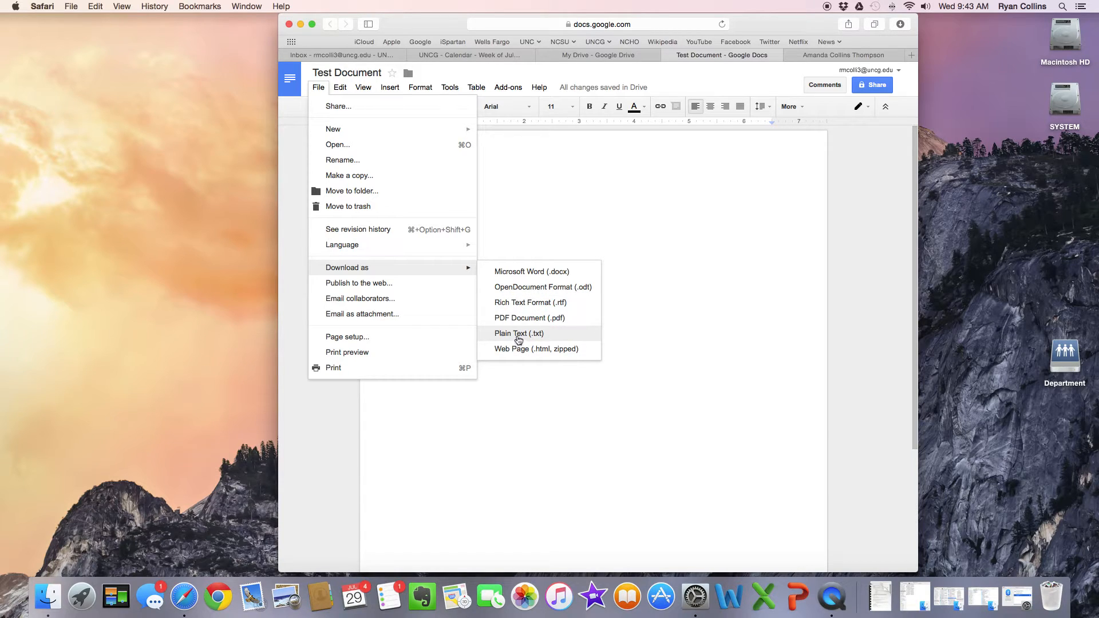
click(578, 225)
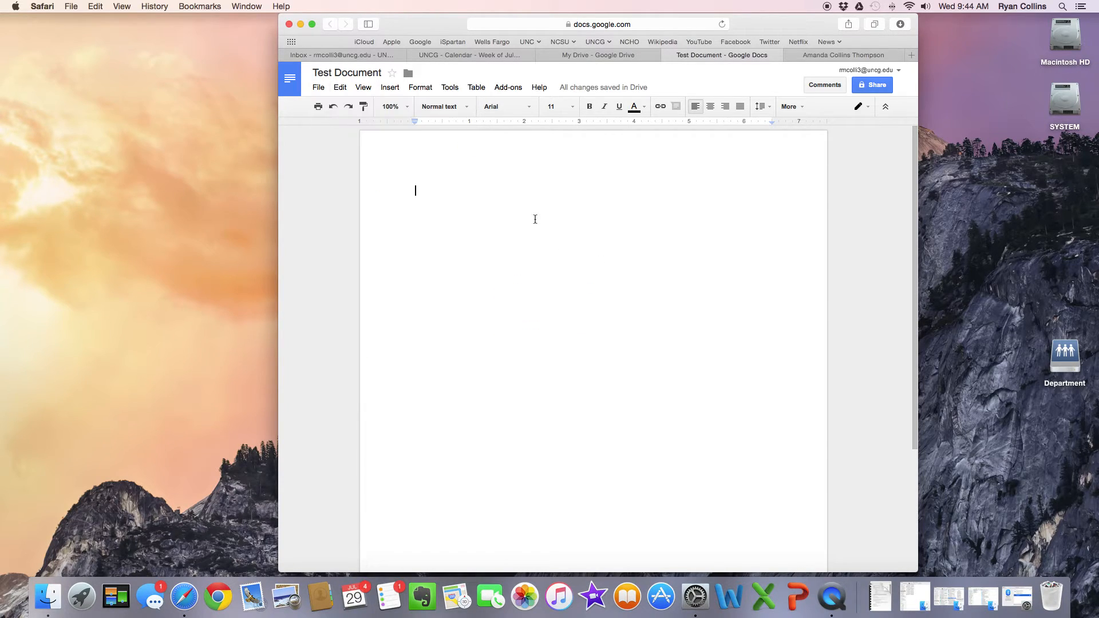
Step: Download Test Document in Microsoft Word (.docx) format and open the downloaded TestDocument.docx in Word
click(318, 87)
click(514, 272)
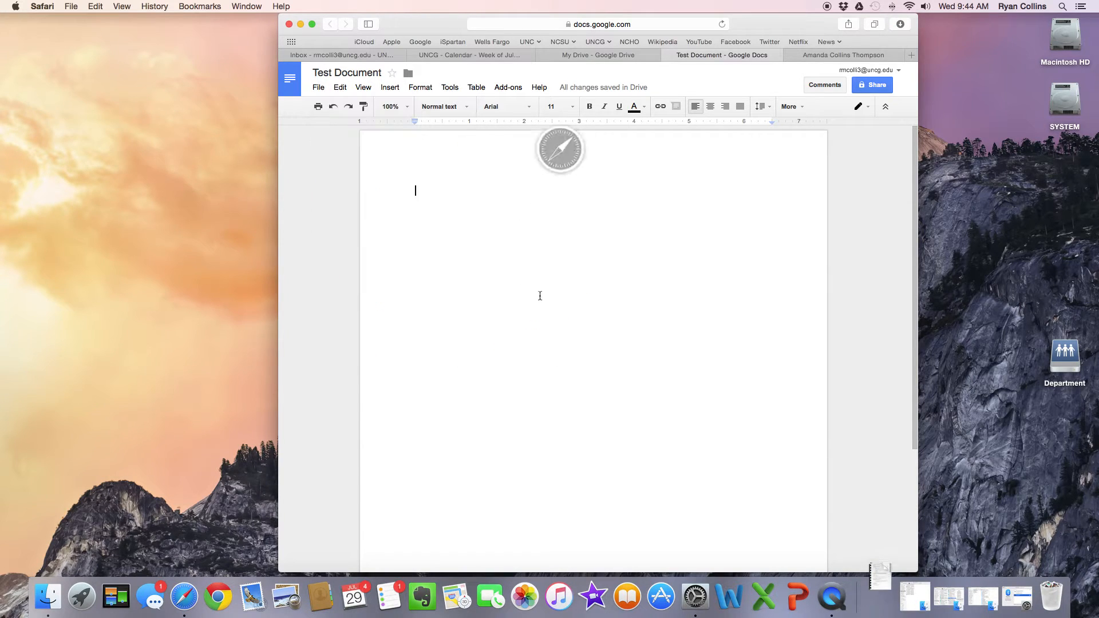
click(881, 596)
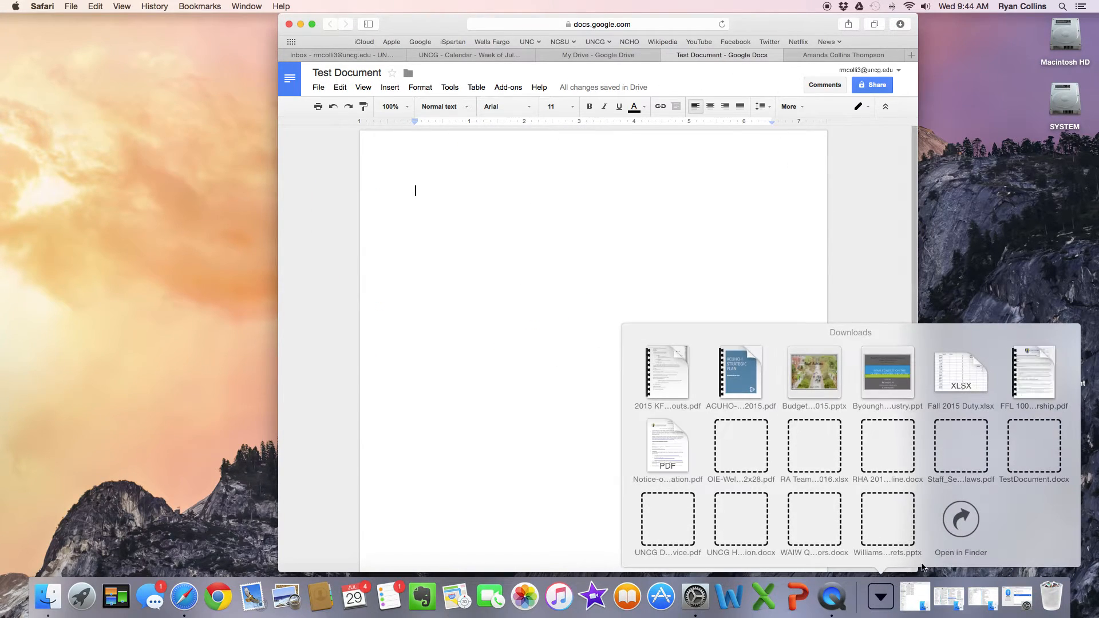
click(1033, 449)
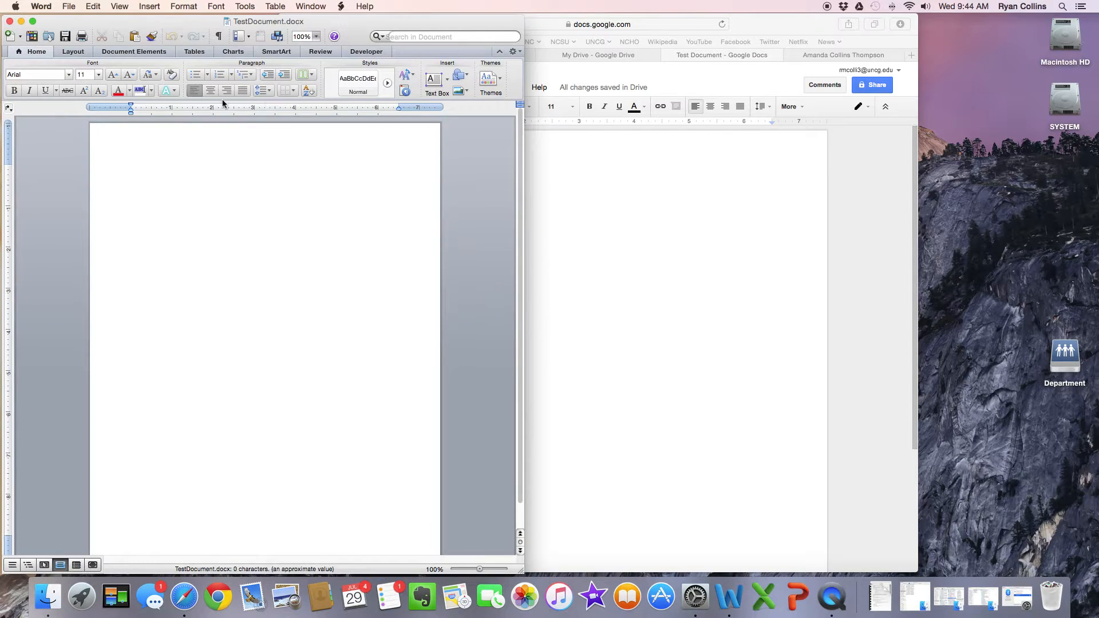
Step: Compare the downloaded Word file with the original Test Document in Google Docs
click(861, 281)
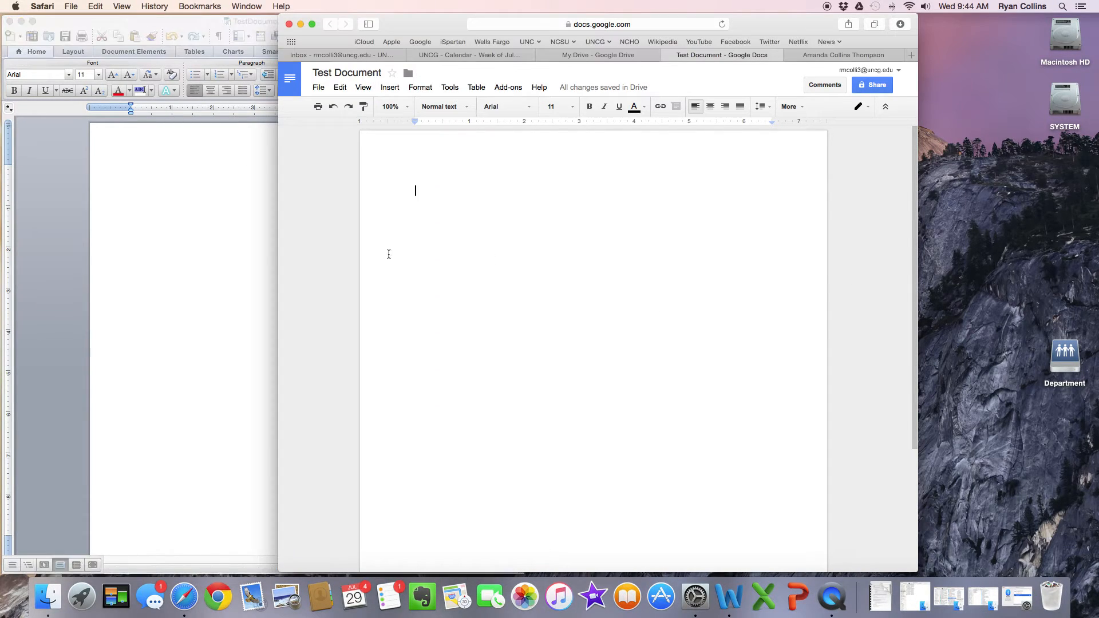
click(235, 223)
click(743, 333)
Step: Return to My Drive and create a new folder named Test Folder
click(622, 59)
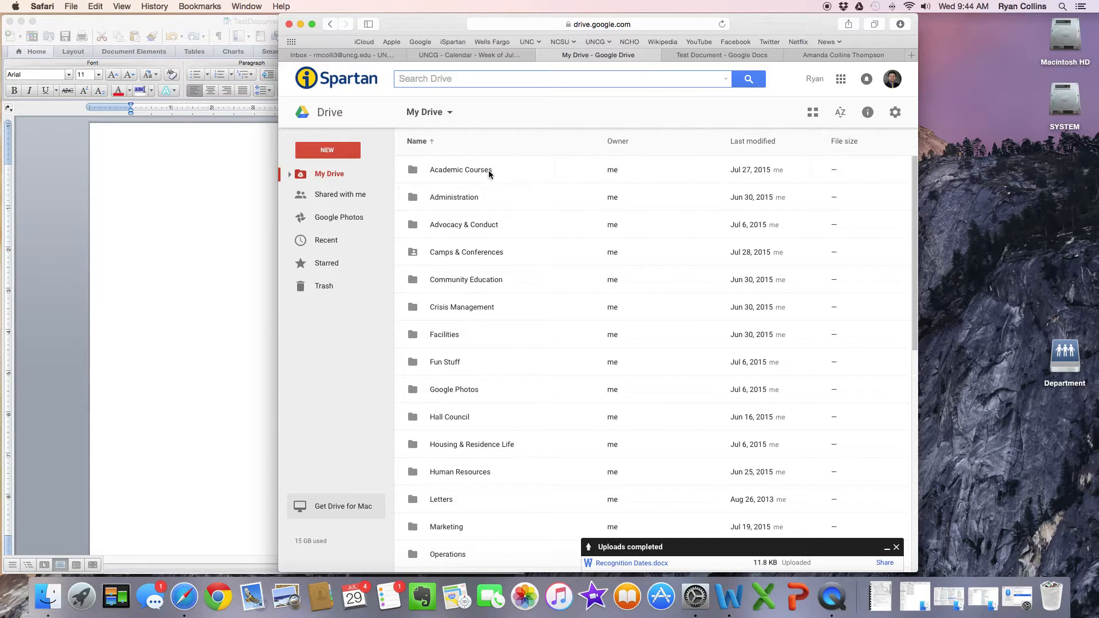
scroll(525, 244, down, 4)
scroll(484, 238, up, 4)
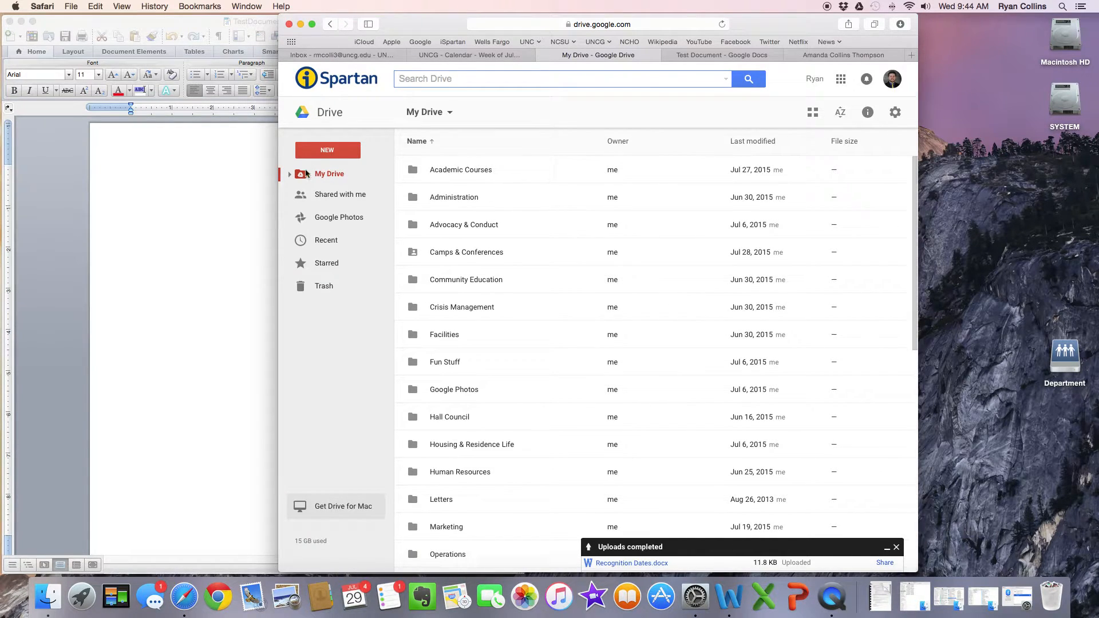
click(356, 151)
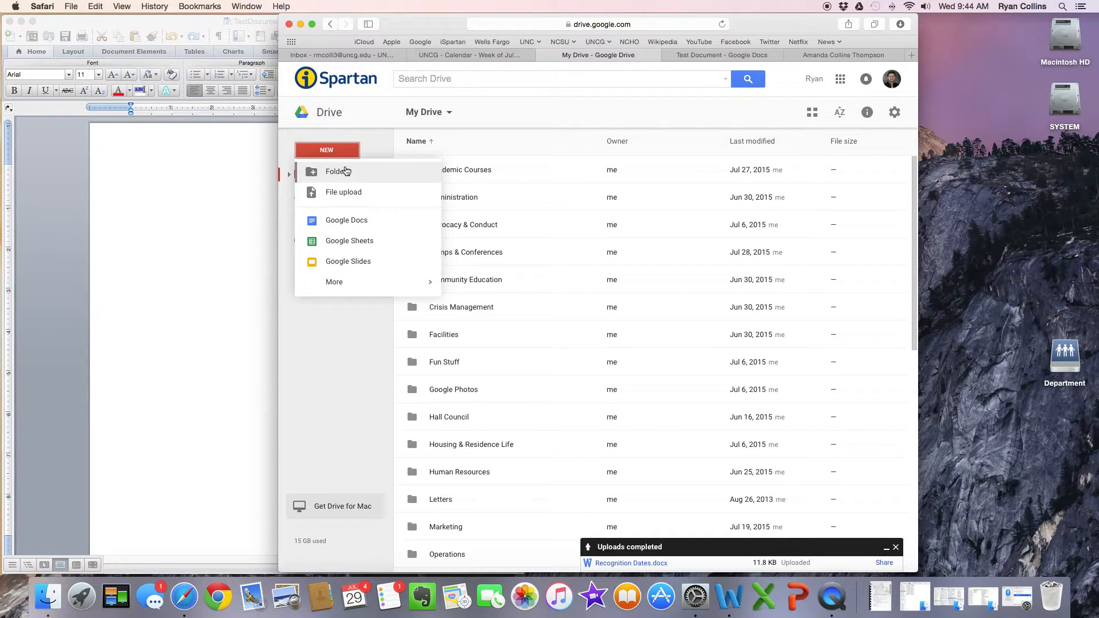
click(345, 171)
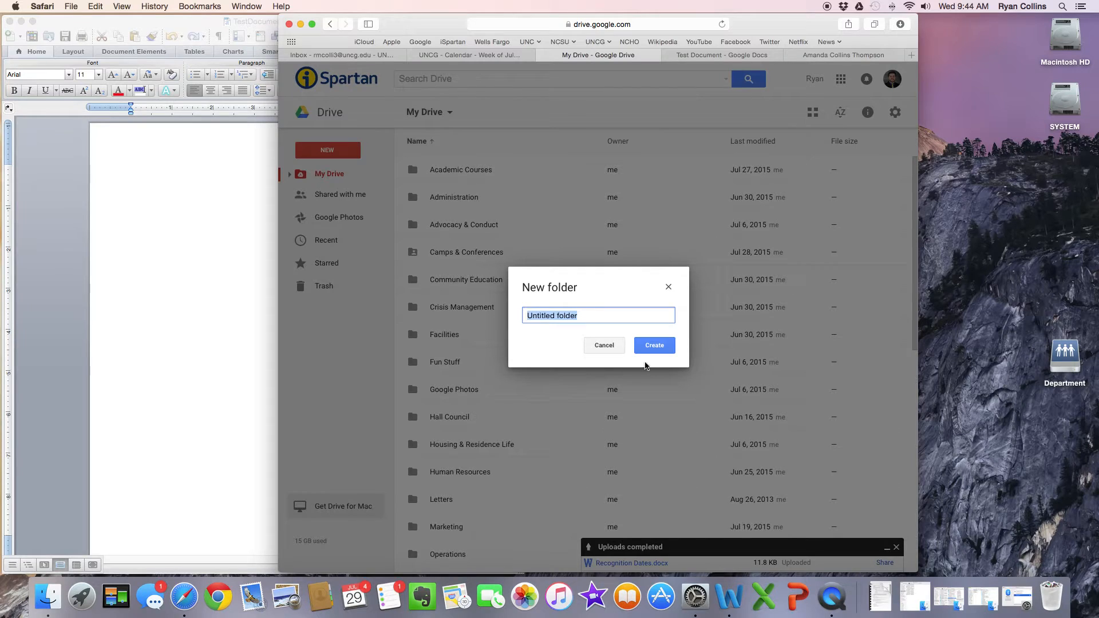
text(Test Foldr)
key(BackSpace)
text(er)
key(Return)
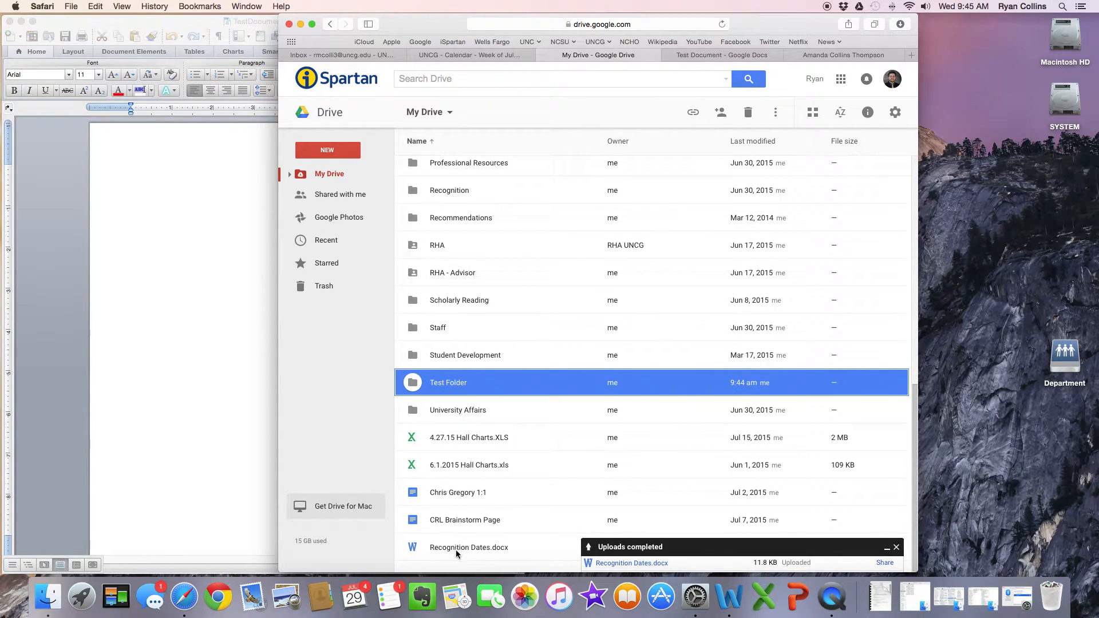
Step: Move Recognition Dates.docx into Test Folder and open that folder
drag(457, 553, 470, 393)
click(453, 410)
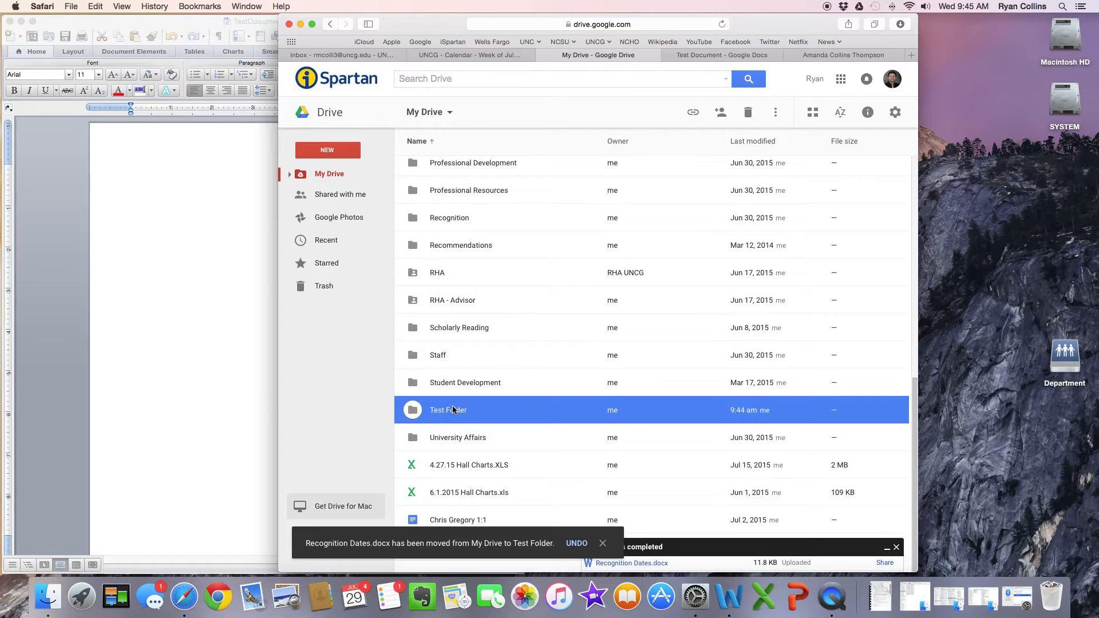
double_click(453, 410)
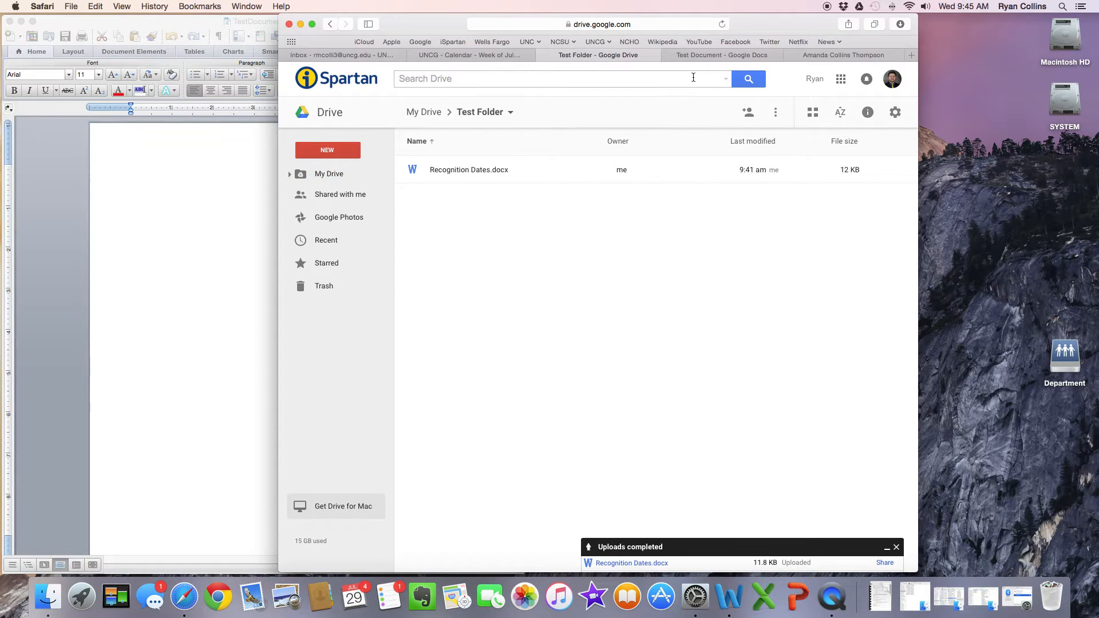
Step: Move the open Test Document into Test Folder, and reload the folder in Drive to check its contents
click(713, 54)
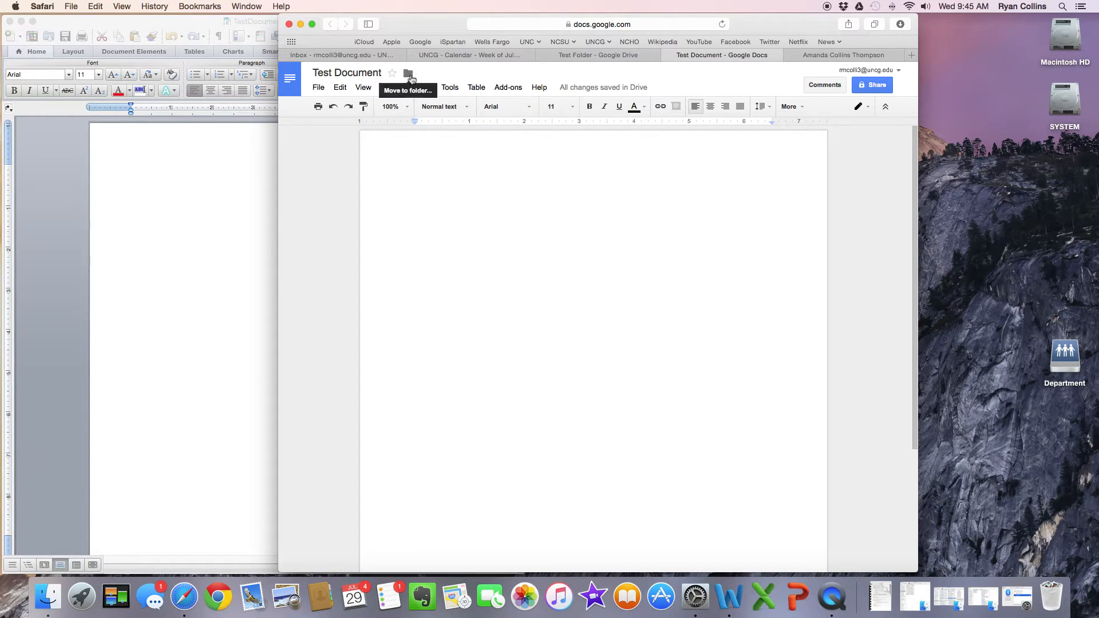
click(410, 79)
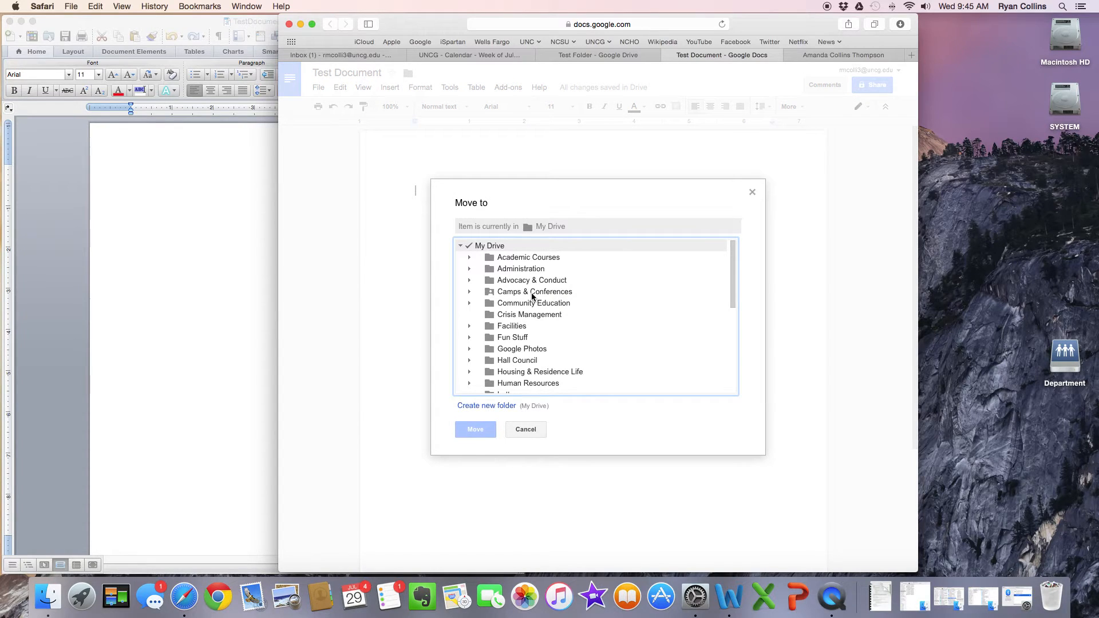
scroll(542, 265, down, 10)
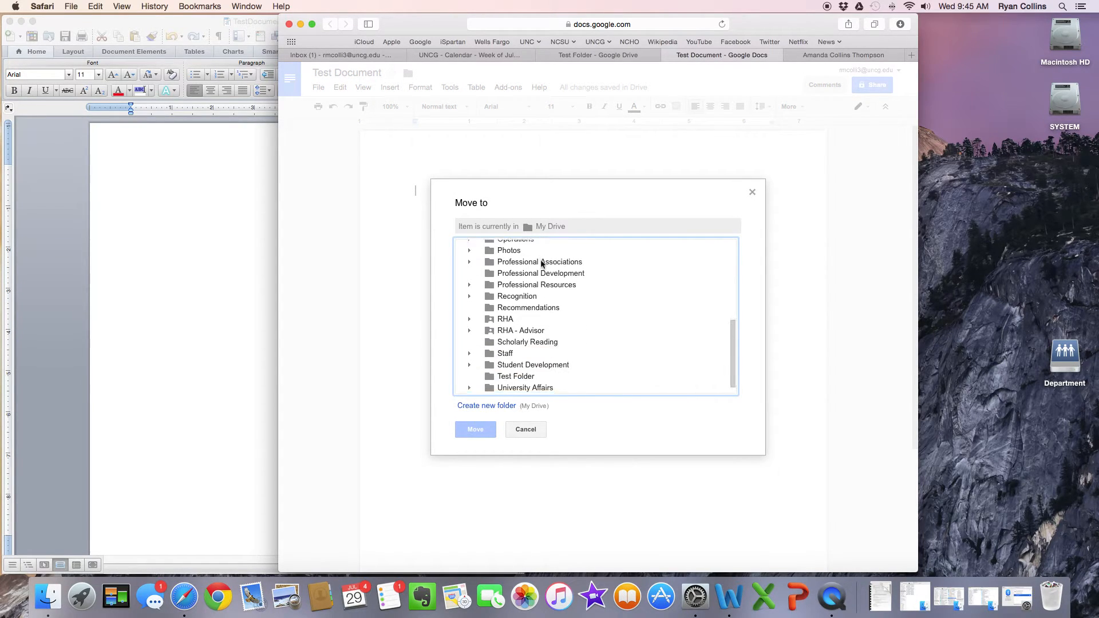
click(511, 366)
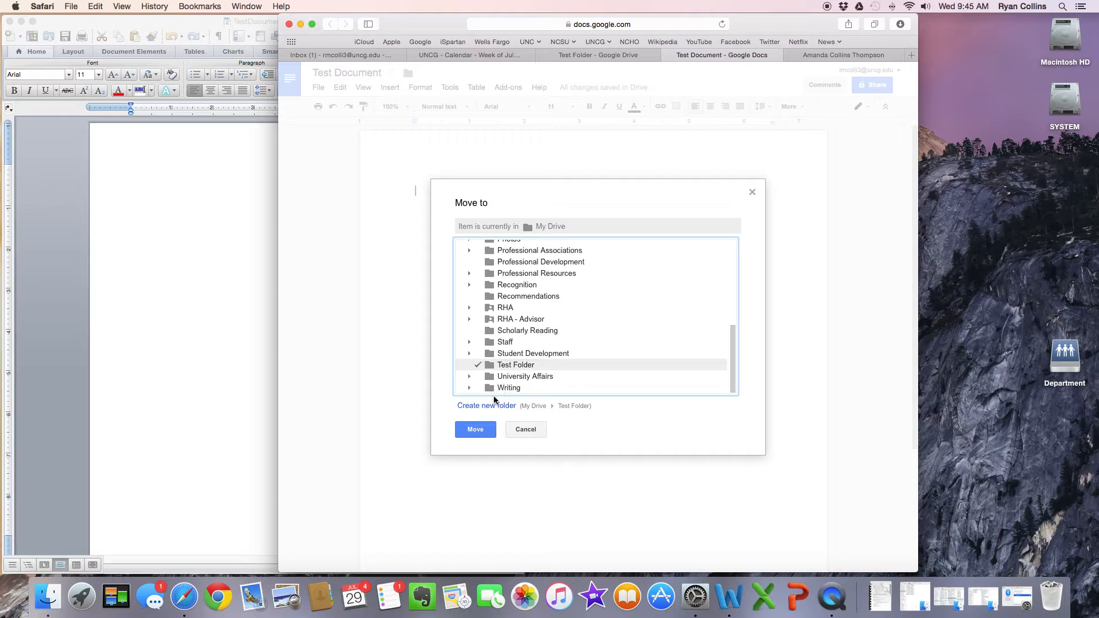
click(476, 429)
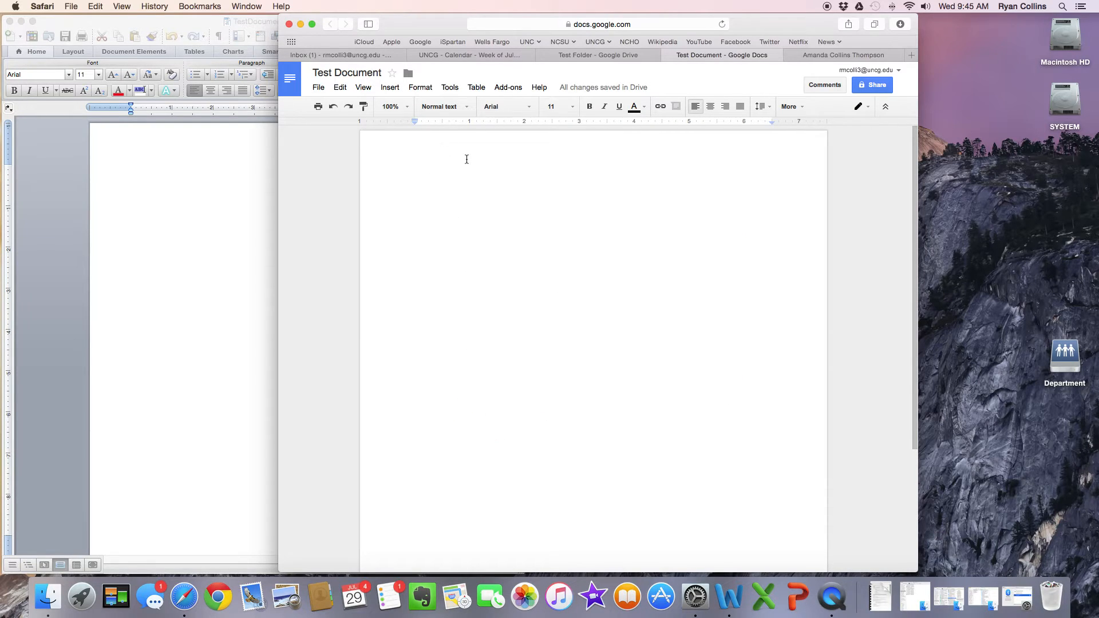
click(610, 55)
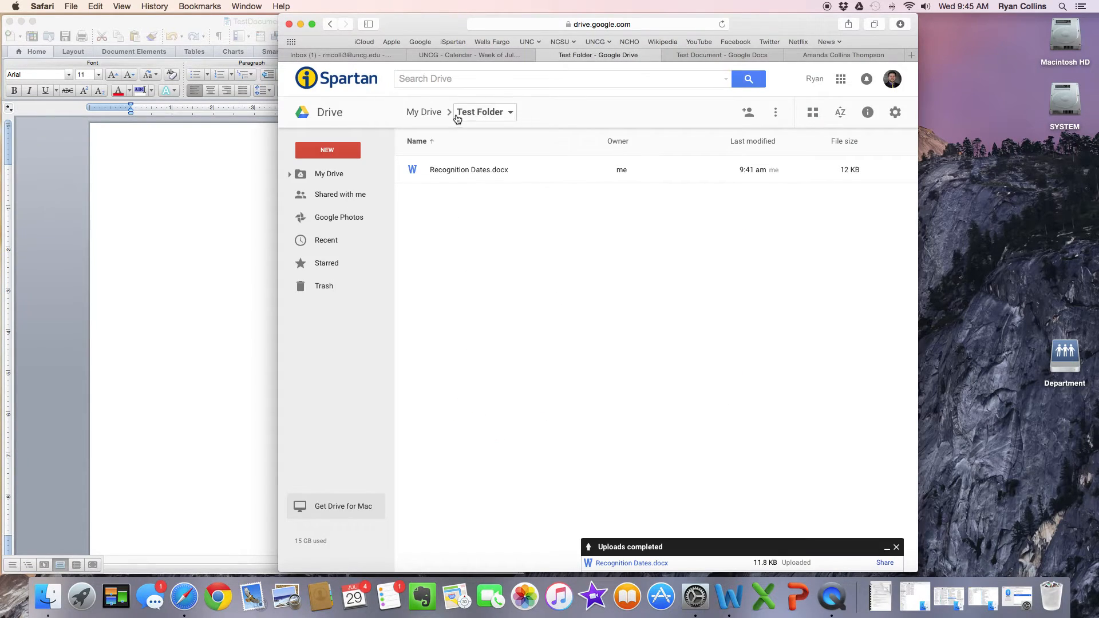
click(722, 24)
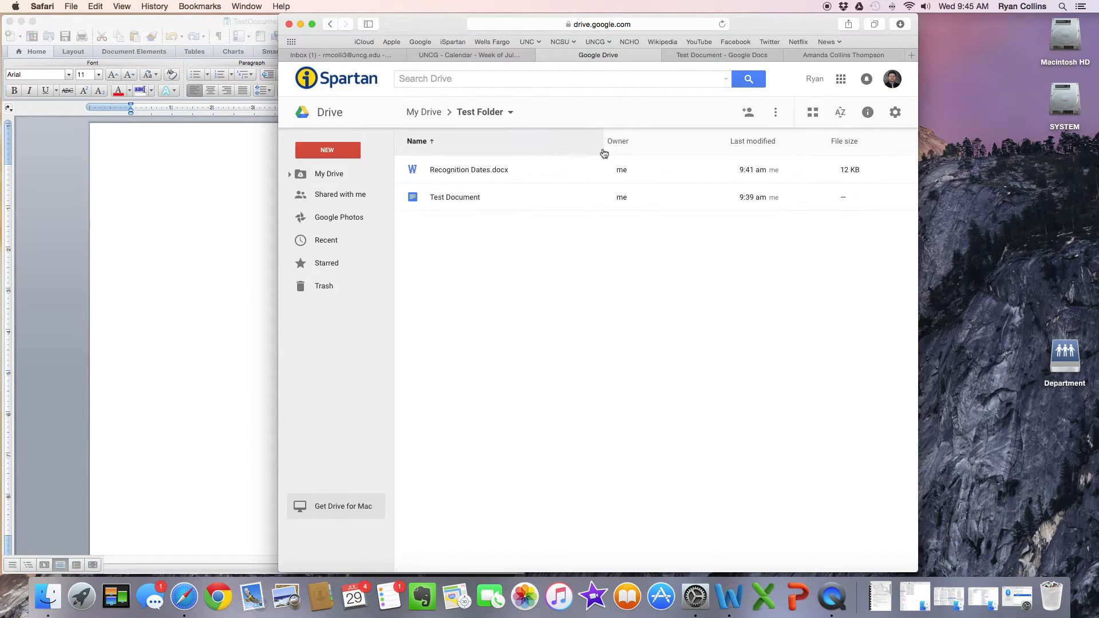
Step: Go back from Test Folder to My Drive and look through its folders and files
click(432, 113)
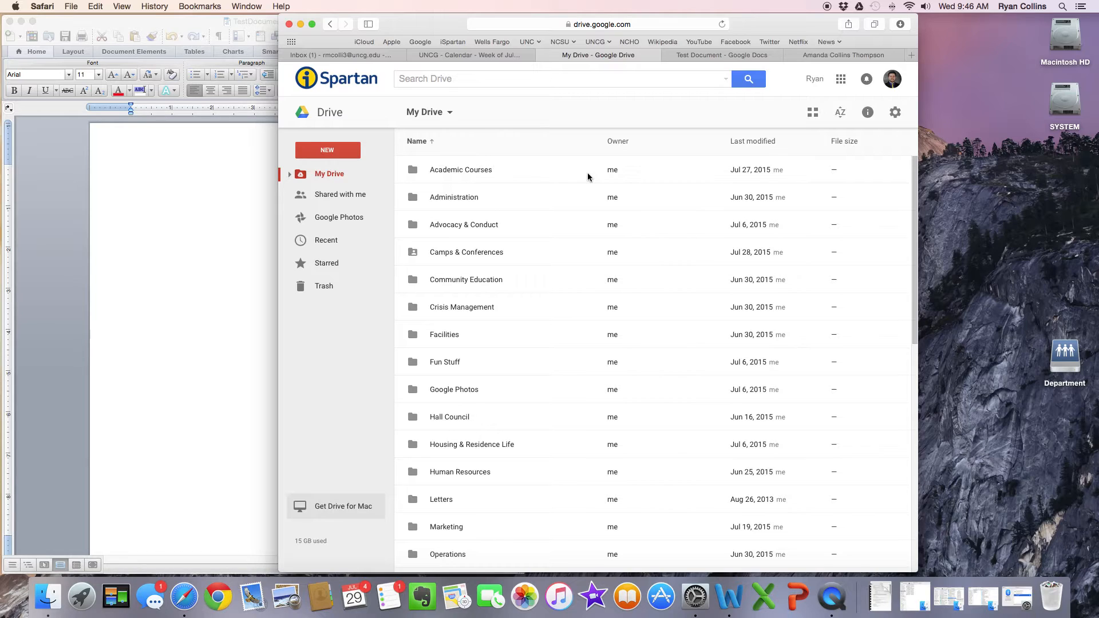
scroll(548, 242, down, 15)
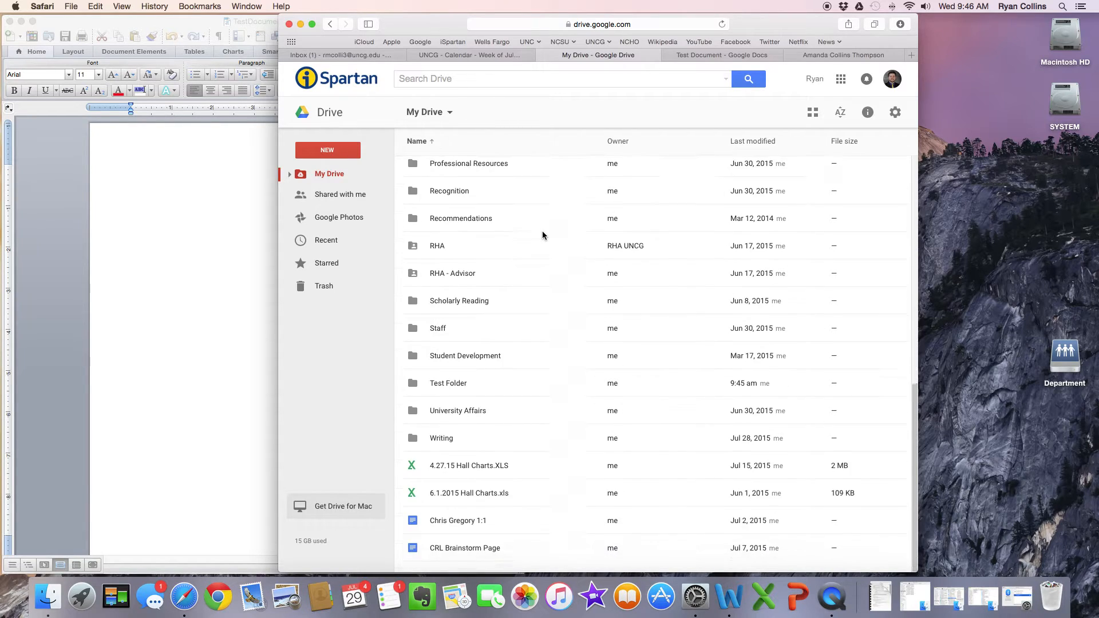
scroll(542, 231, up, 15)
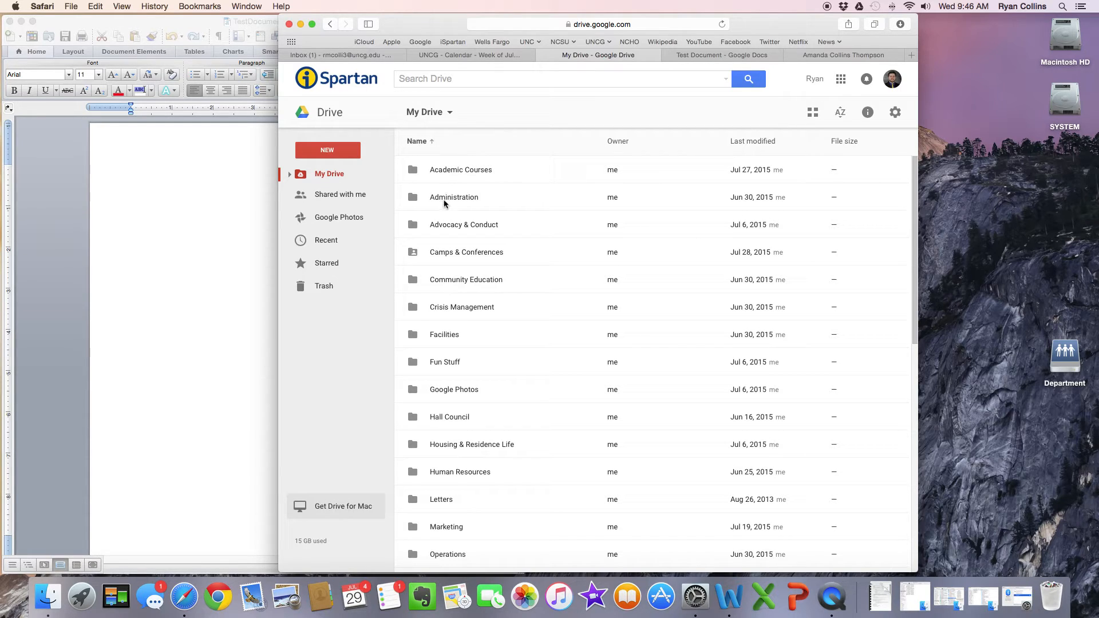
Step: Open the Shared with me list and browse the files shared by others
click(347, 196)
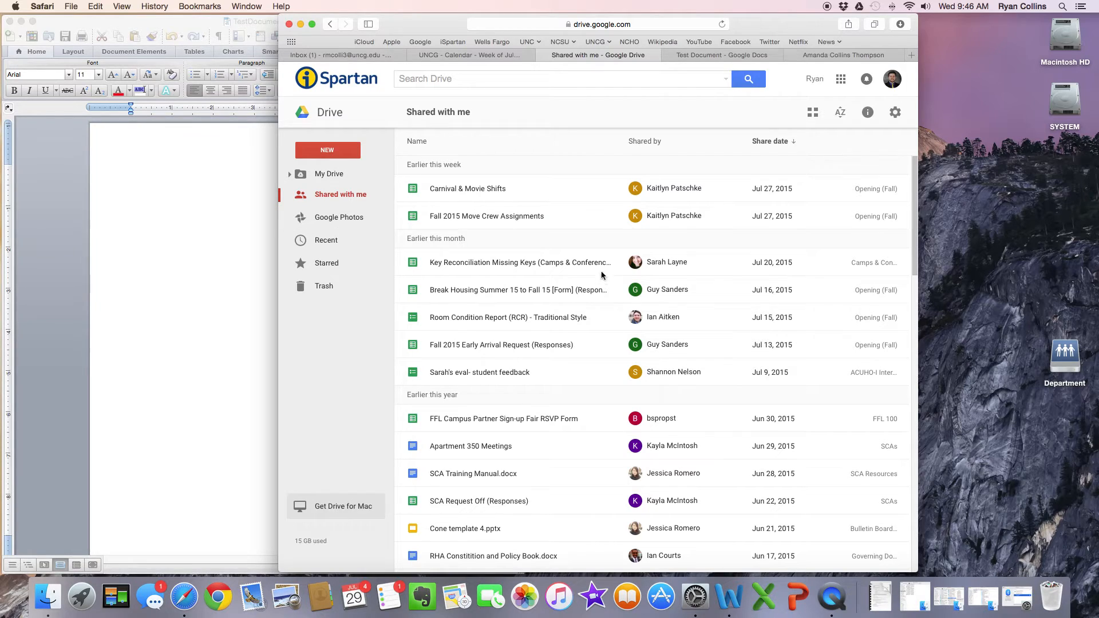
scroll(531, 209, down, 10)
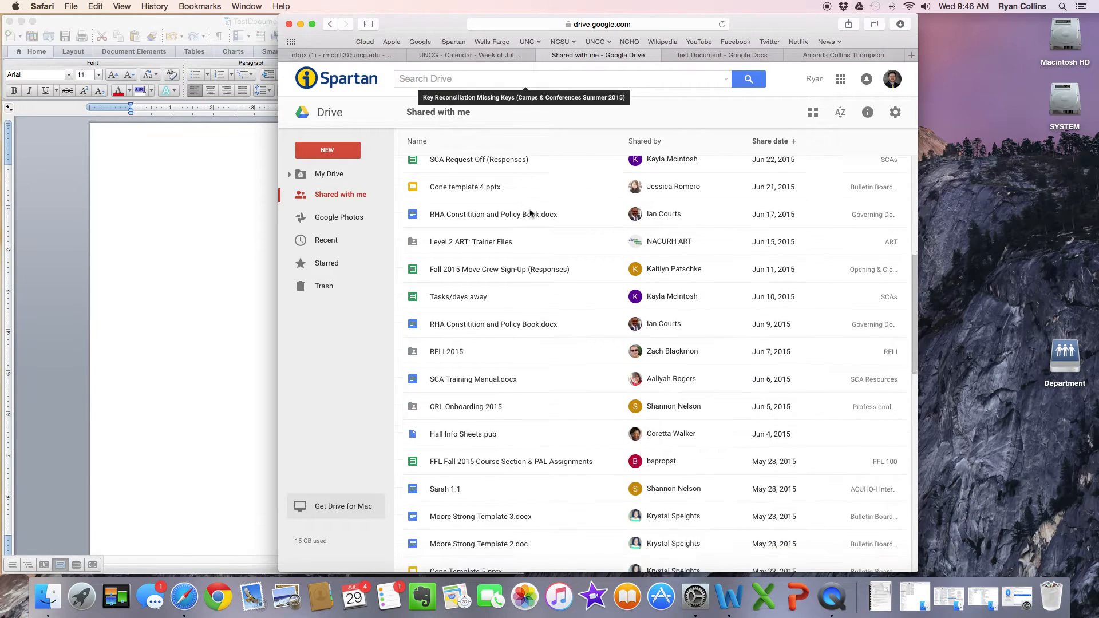
Step: Sort the Shared with me list by name, and sort it back by share date
scroll(530, 213, up, 4)
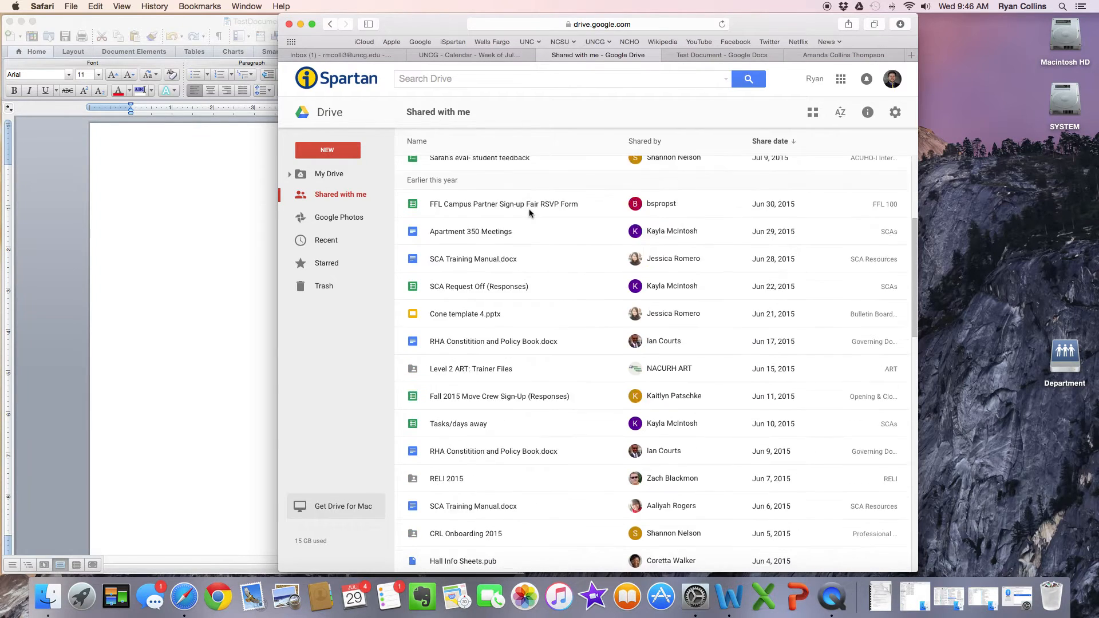
click(445, 143)
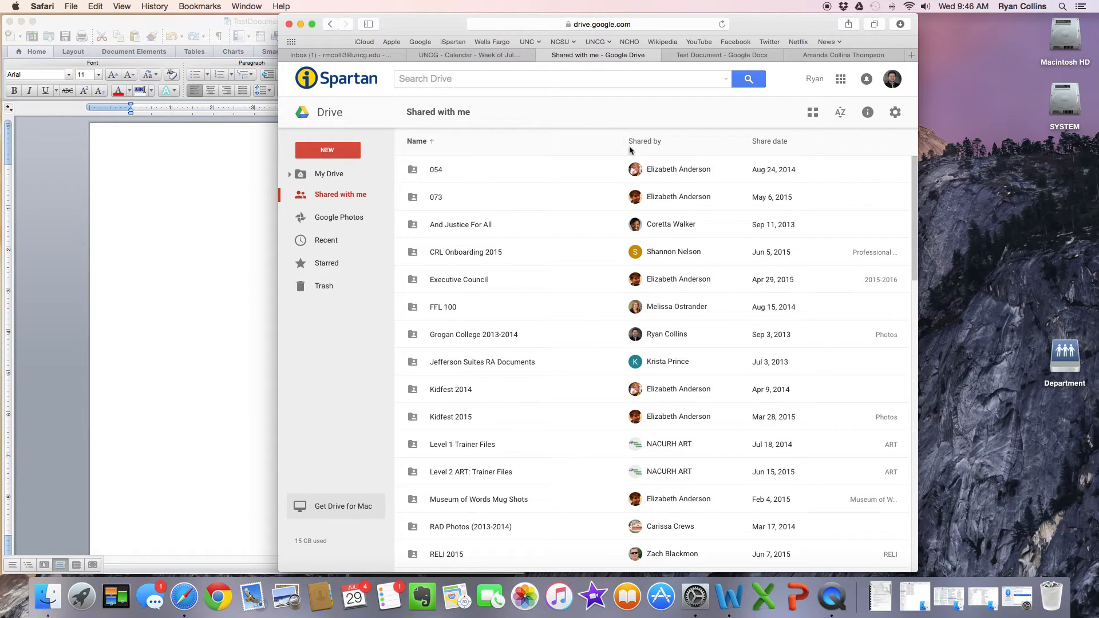
click(768, 143)
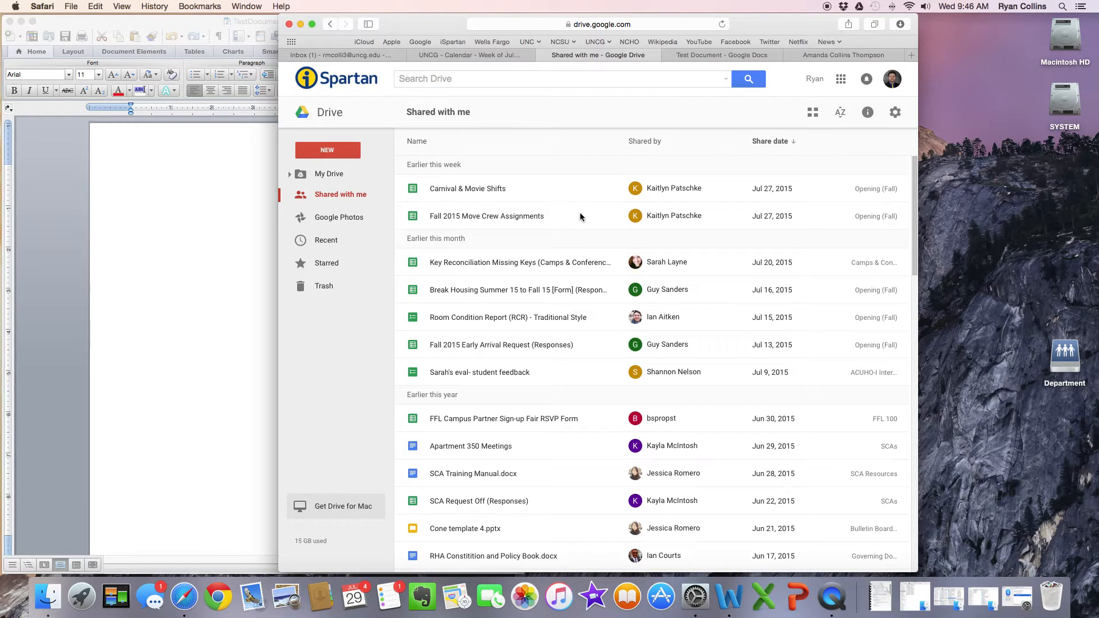
Step: Return to My Drive, search for "Test Document" and open it, and close the document to get back to Drive
click(348, 177)
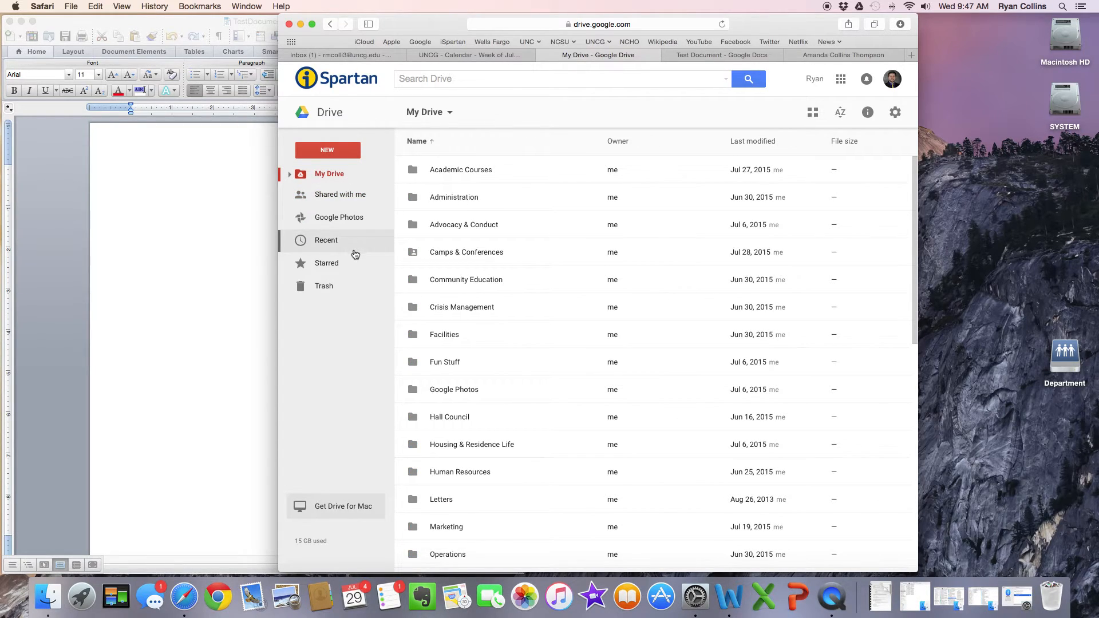
click(424, 82)
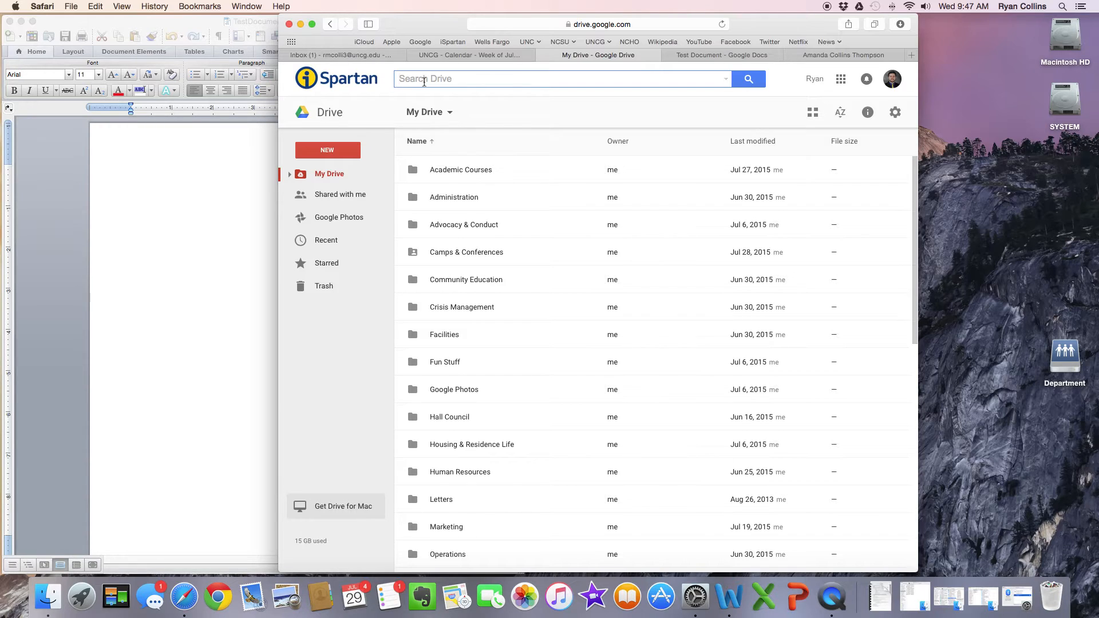
text(Test Document)
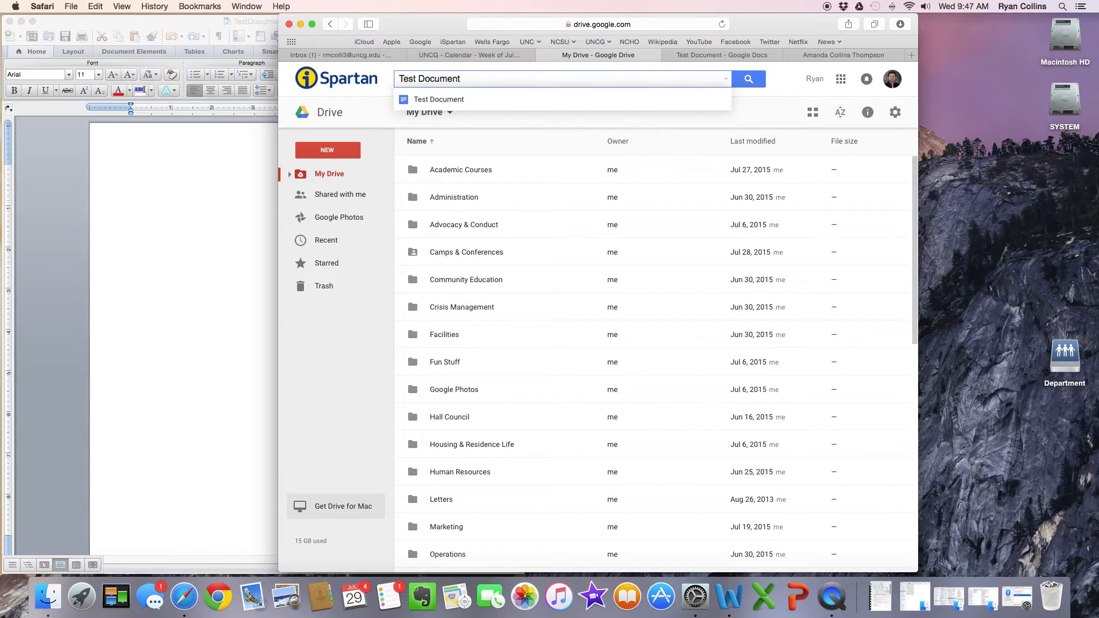
key(Return)
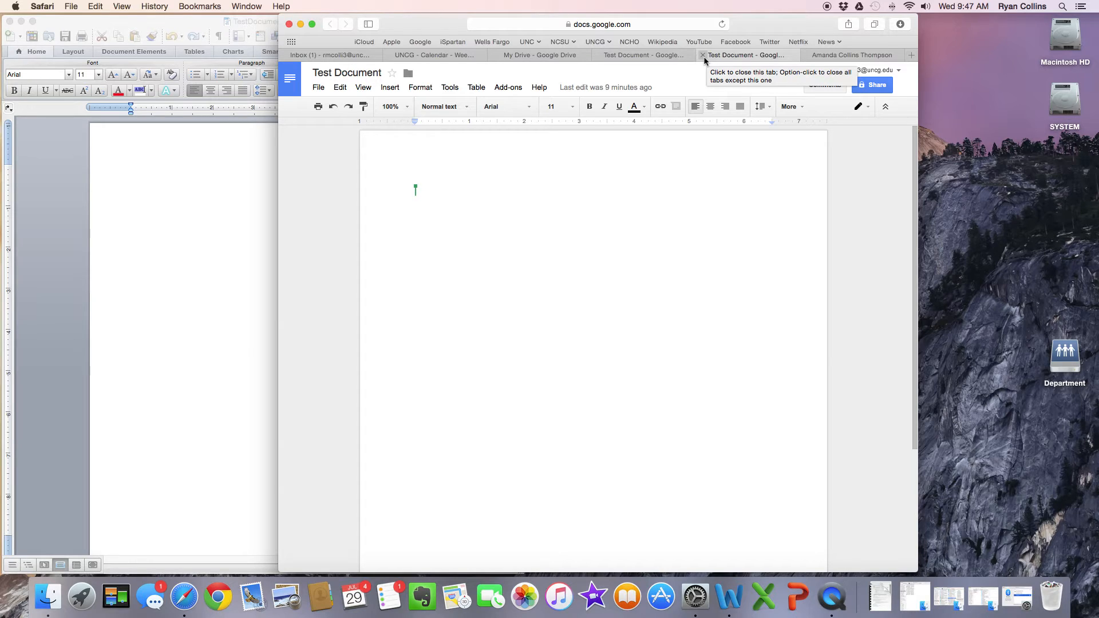
click(703, 55)
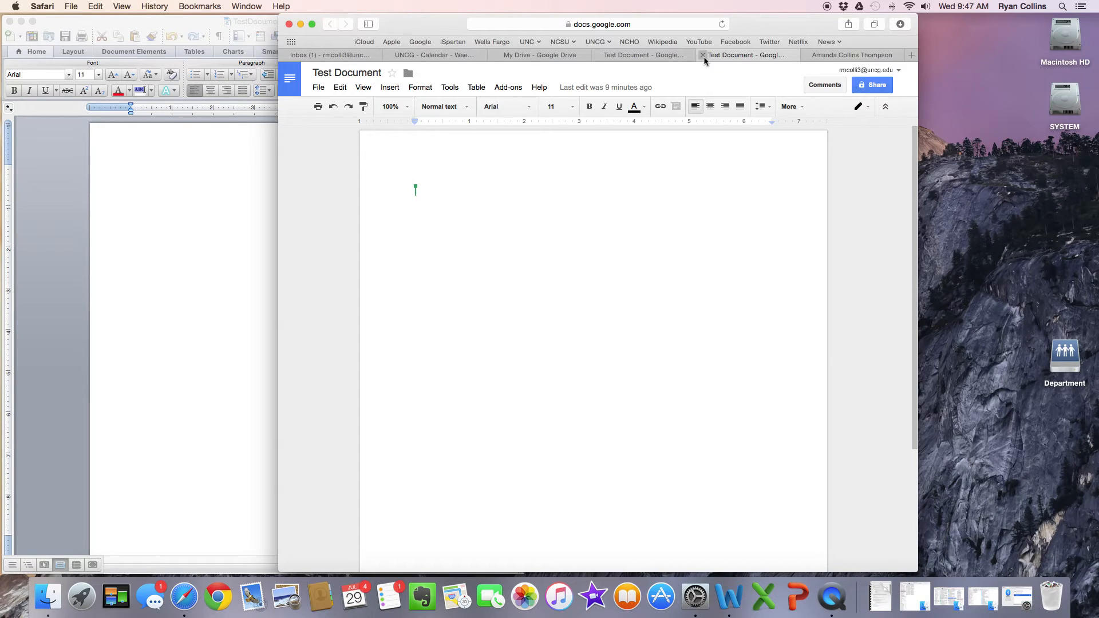
click(599, 55)
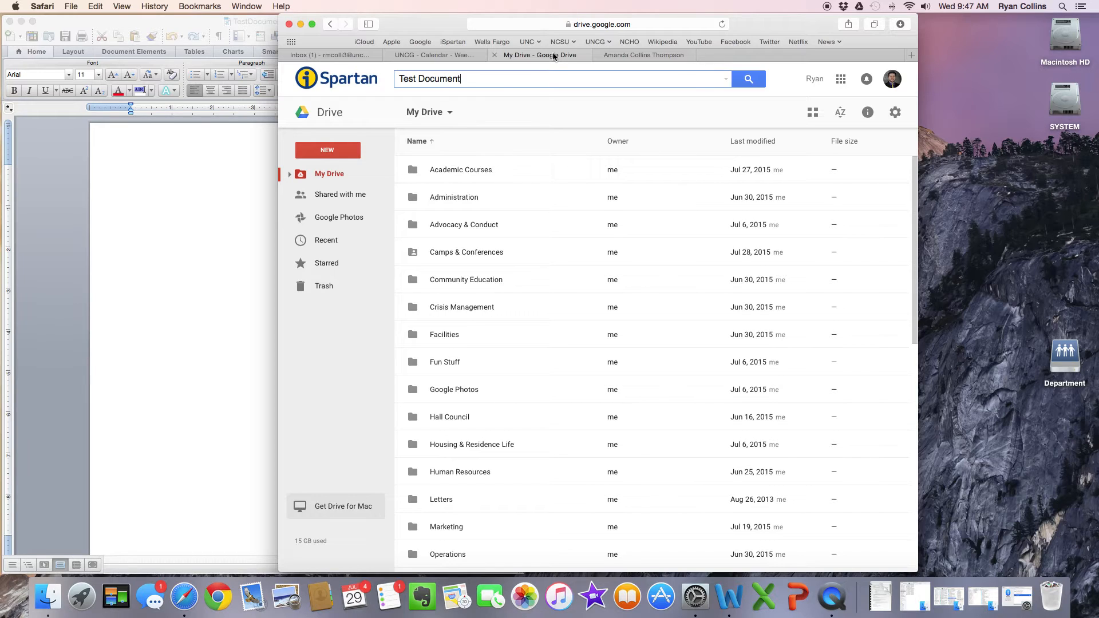
Step: Open the Get Drive for Mac download page to view the download option, and close the page
scroll(435, 304, down, 3)
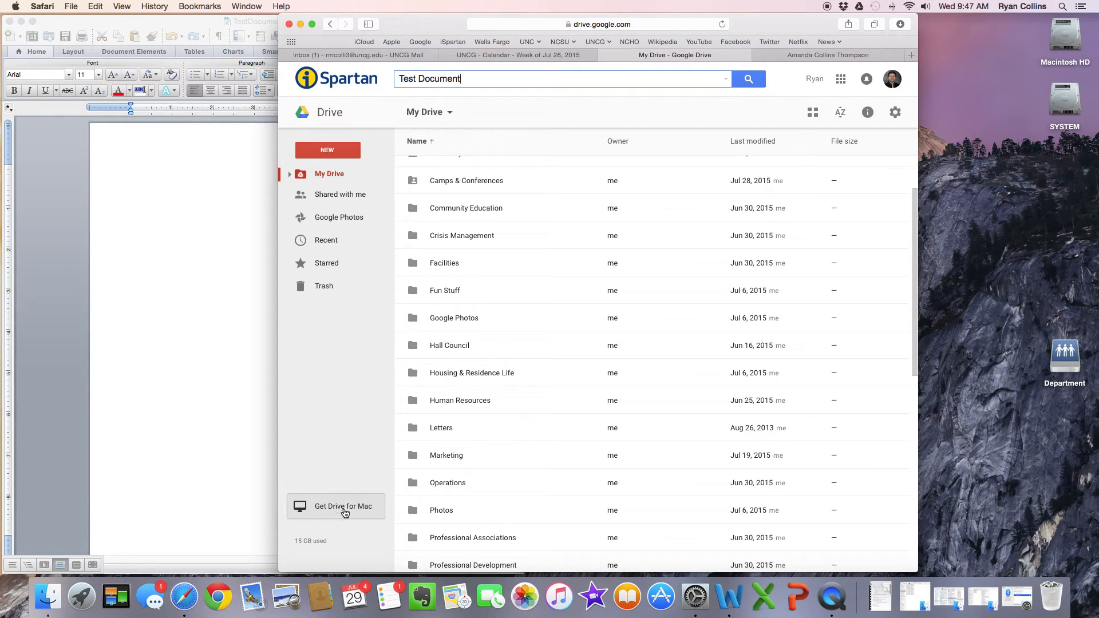
click(346, 511)
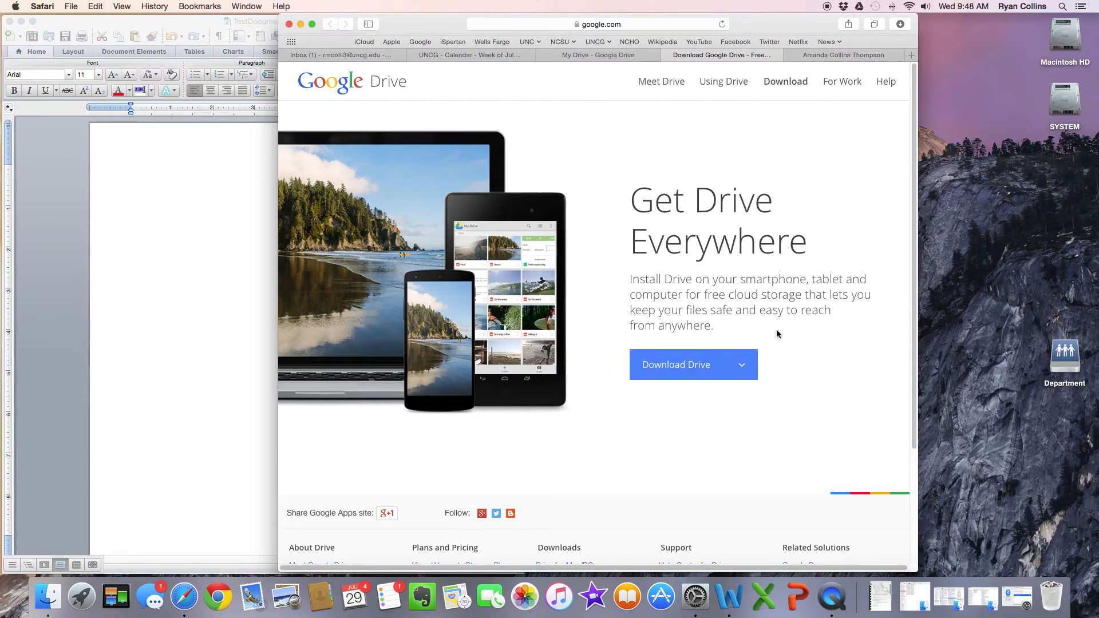
mouse_move(710, 366)
click(669, 55)
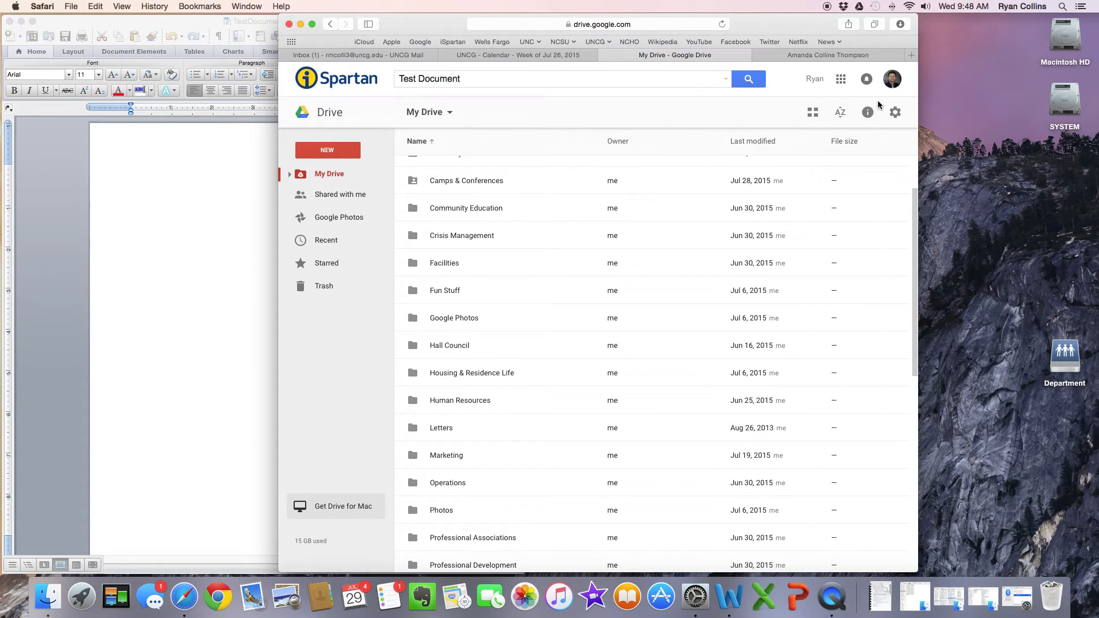
Step: Open the local Google Drive folder in Finder from the Drive sync app, and move its window clear of the Drive file list
click(862, 8)
click(862, 8)
click(861, 7)
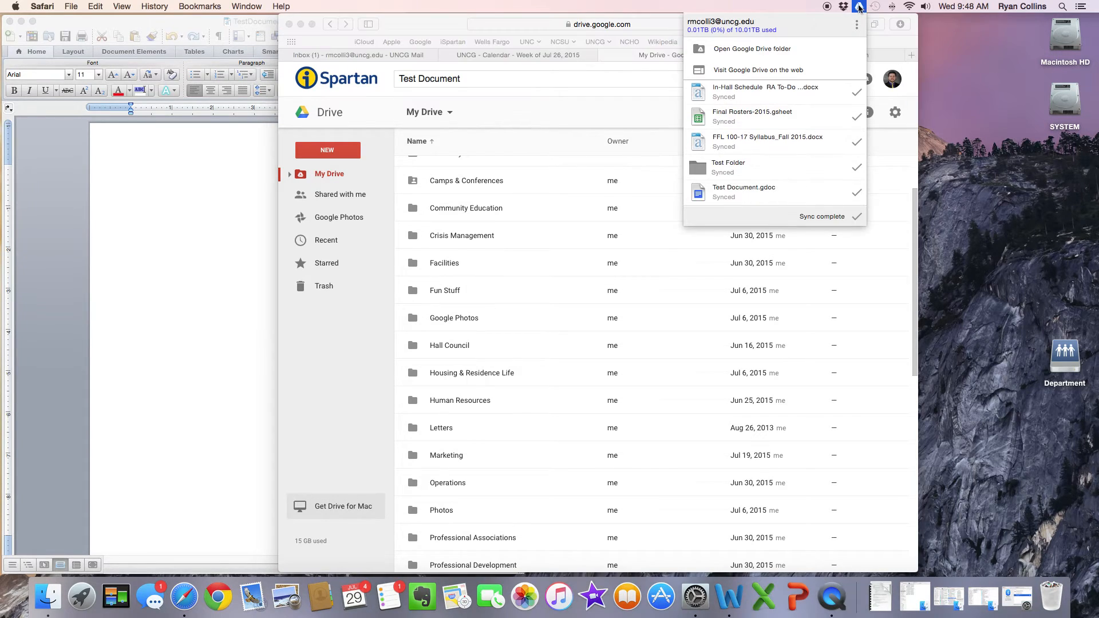
click(797, 51)
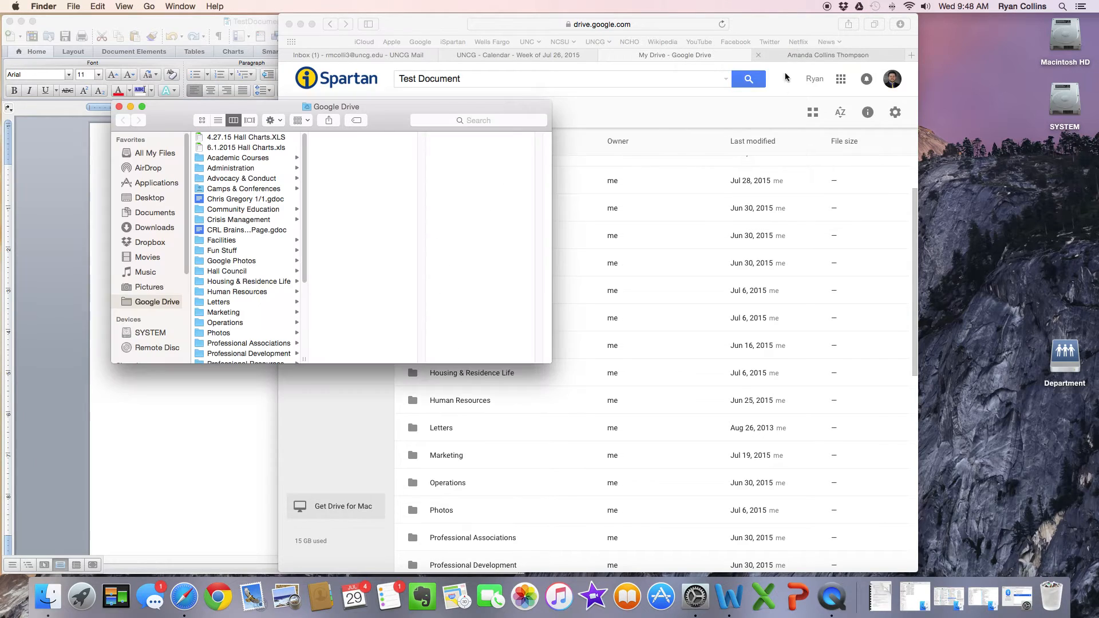
drag(421, 111, 871, 112)
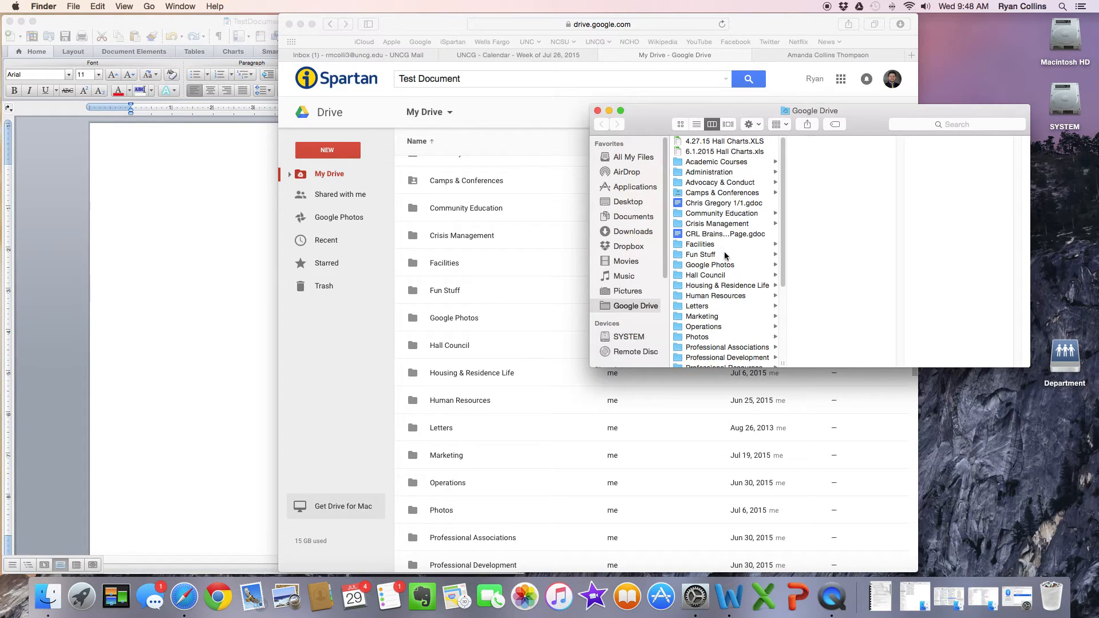
Step: Browse the synced folders in Finder, viewing the contents of Human Resources and Test Folder
scroll(710, 295, down, 2)
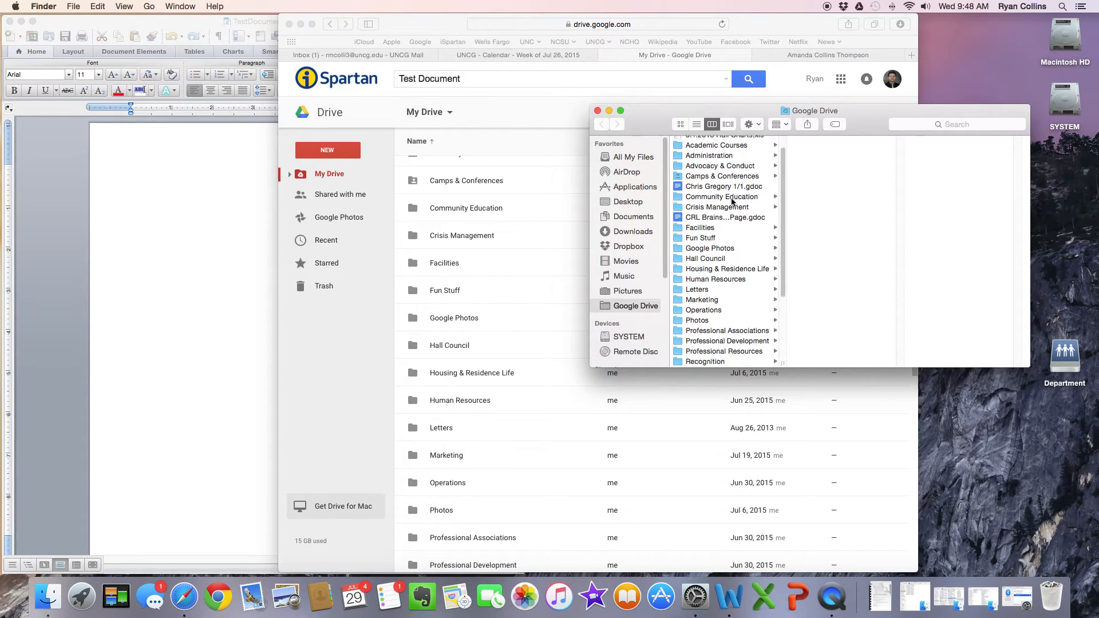
click(710, 291)
click(716, 270)
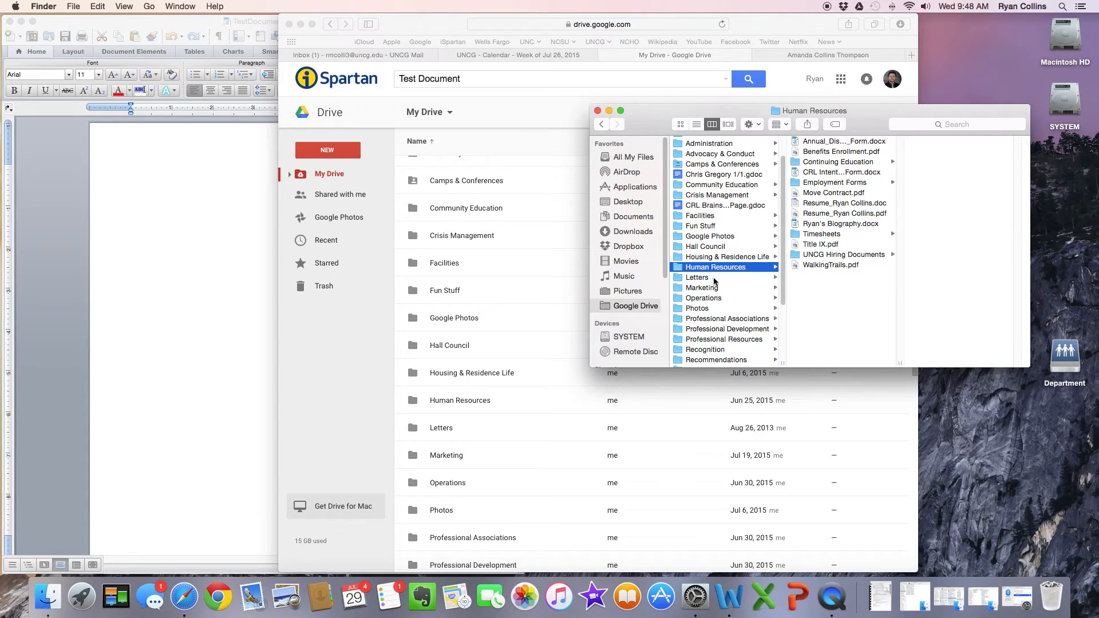
scroll(718, 229, down, 3)
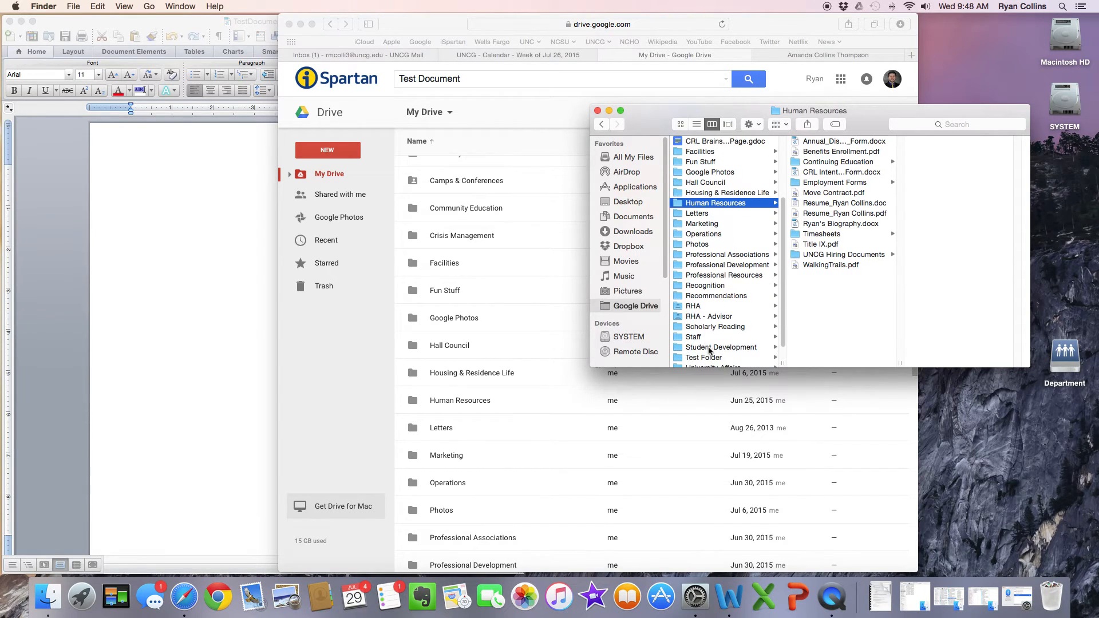
click(714, 358)
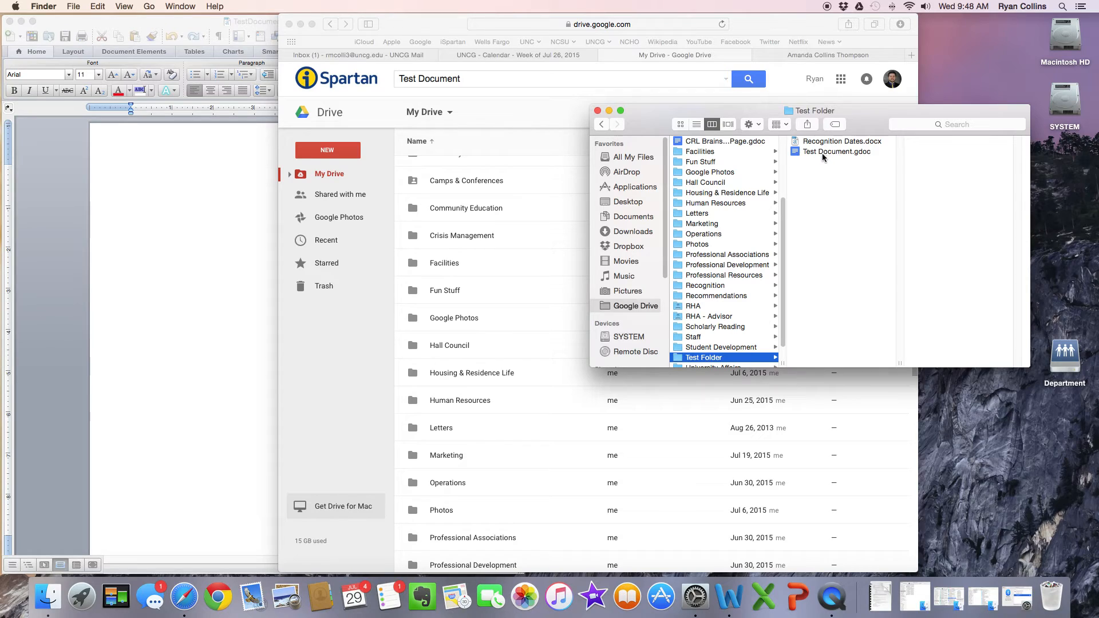
Step: Open Test Document.gdoc from the local Test Folder, close it in the browser, and return to Finder
double_click(822, 153)
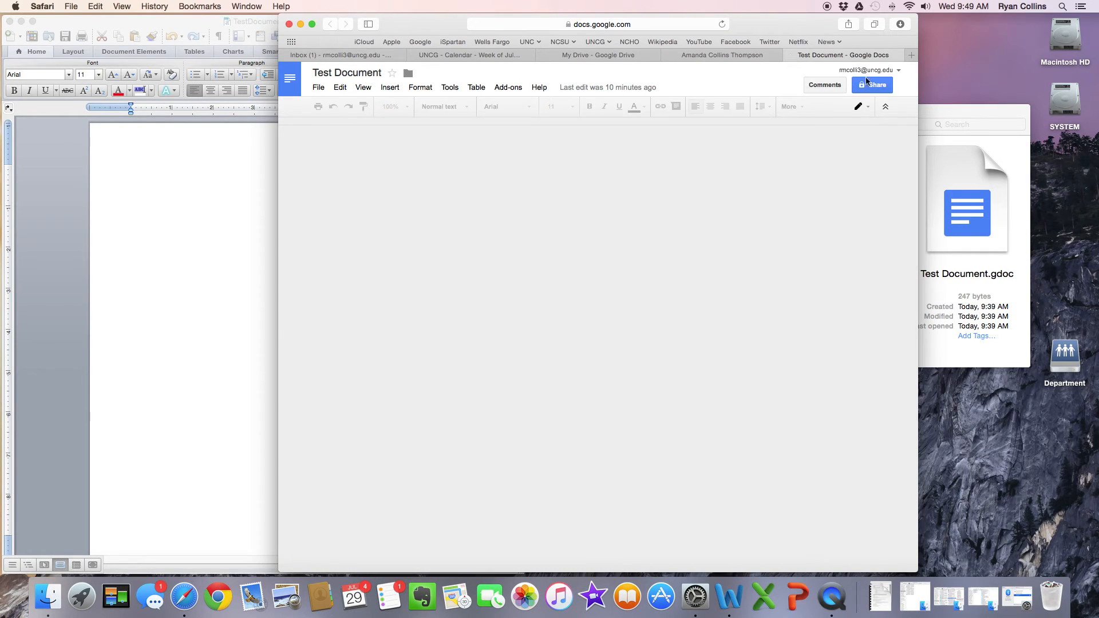
click(790, 54)
click(965, 117)
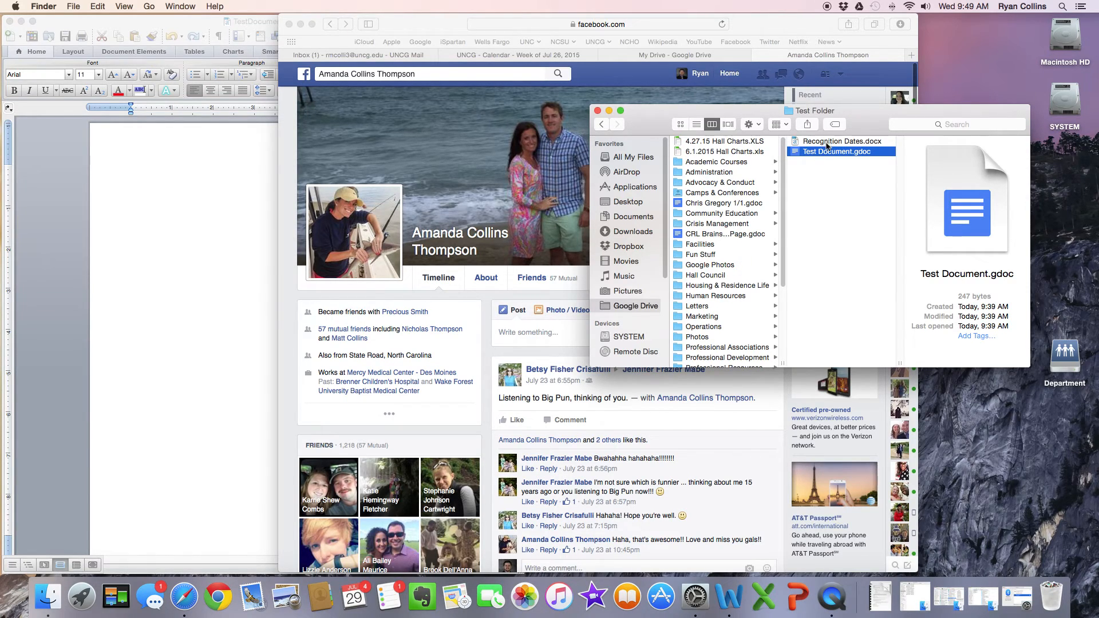
Step: Look through the synced folders in Finder, move that window aside, and return to the start of the My Drive list in the browser
scroll(729, 248, down, 5)
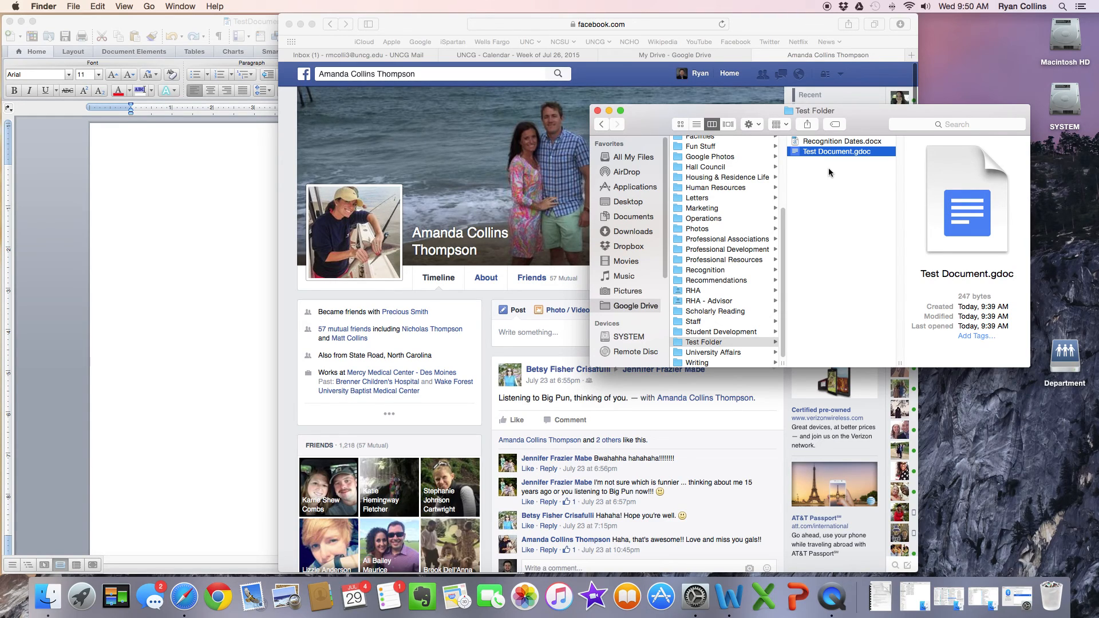
drag(731, 108, 774, 86)
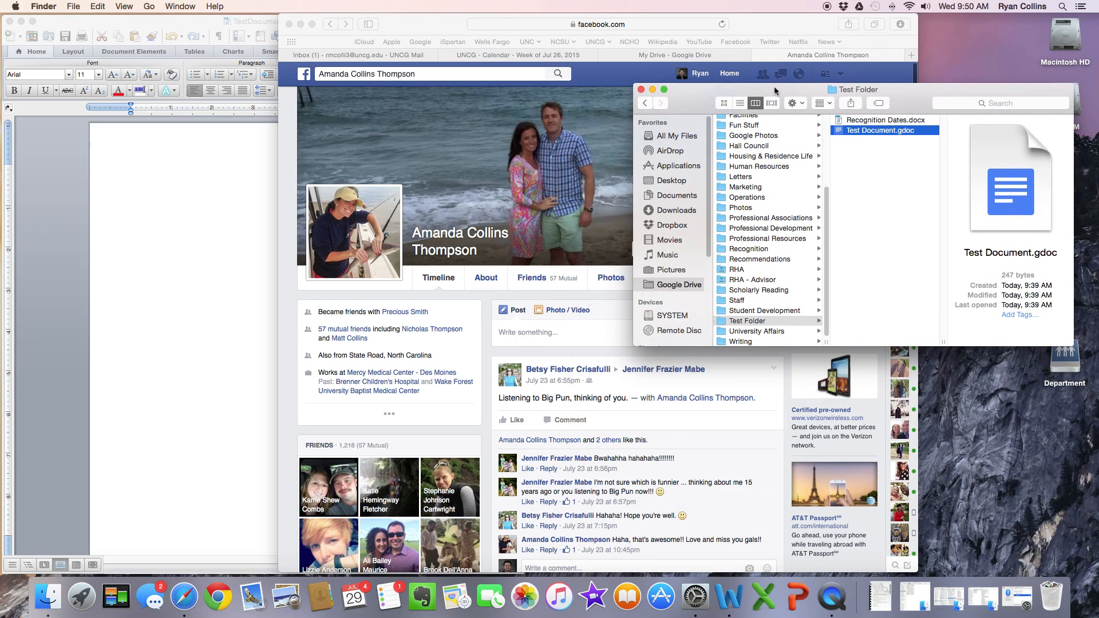
click(672, 57)
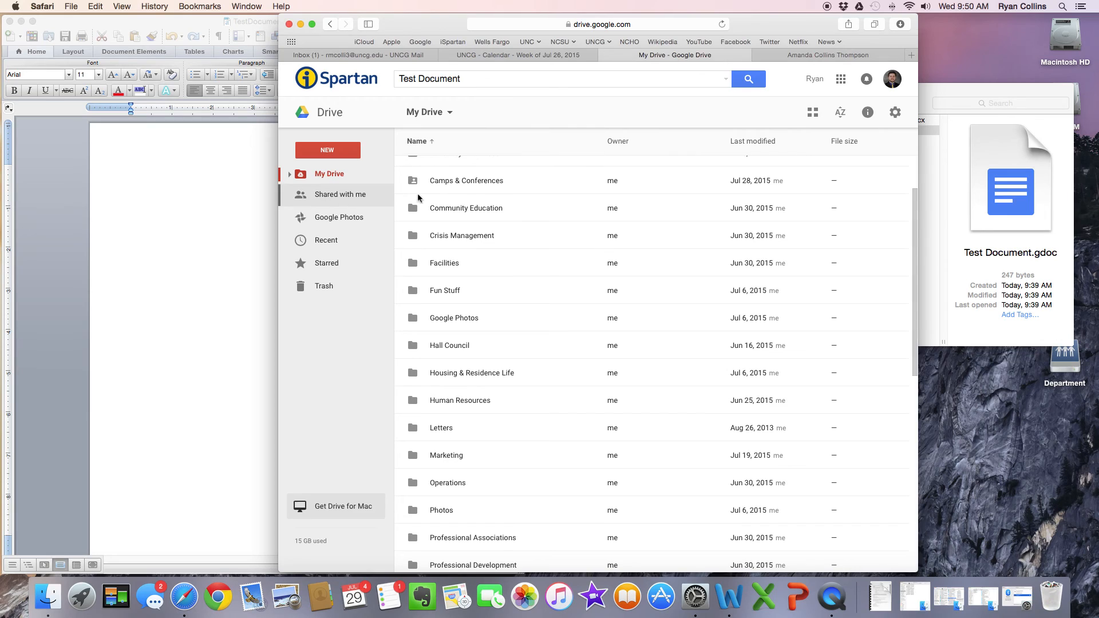
scroll(418, 198, up, 3)
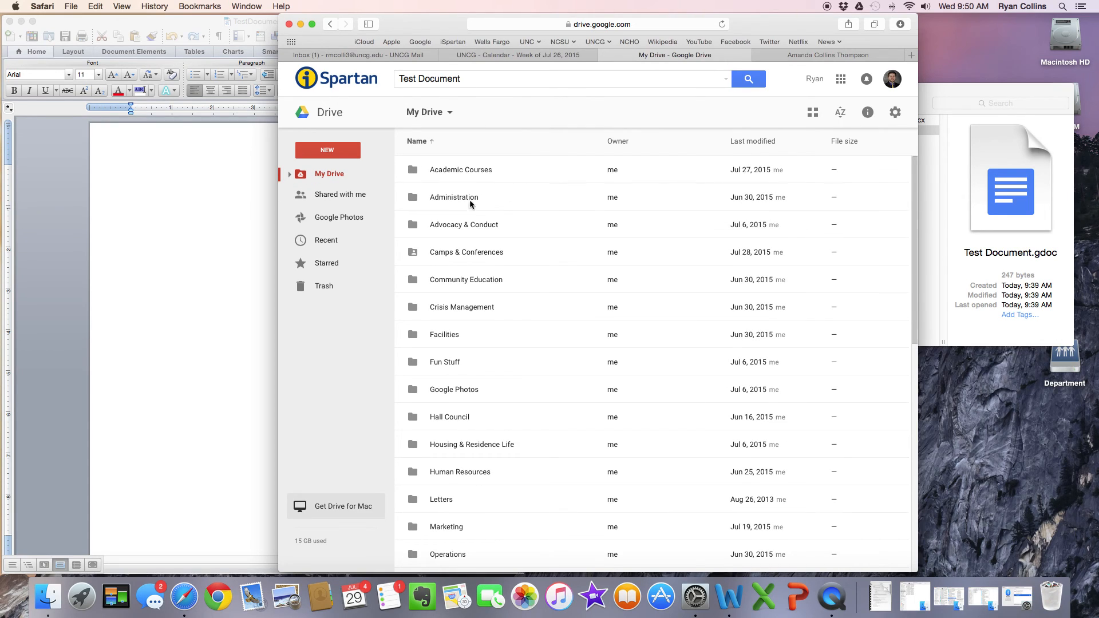